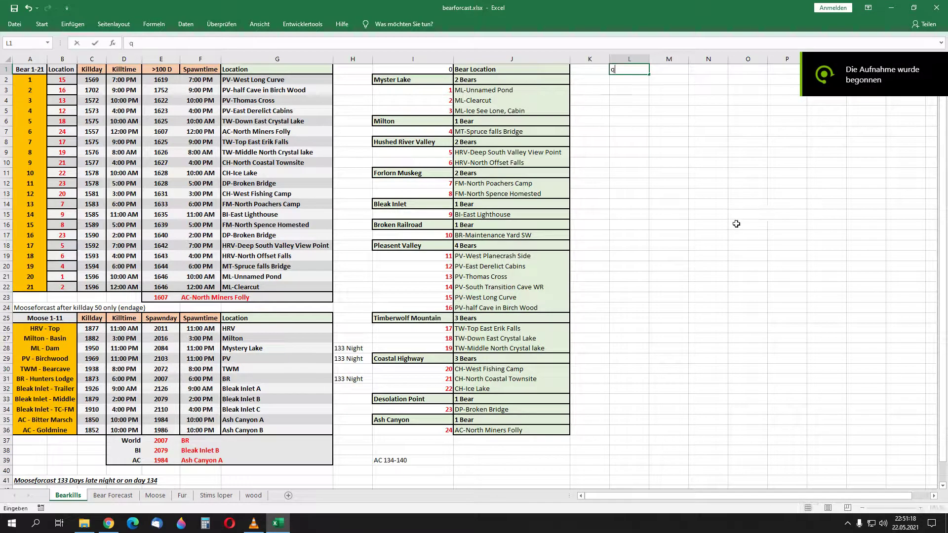
Step: Enter a long unbroken run of the letter q in cell L1 of the Bearkills sheet
text(qqqqqqqqqqqqqqqqqqqqqqqqqqqqqqqqqqqqqqqqqqqqqqqqqqqqqqq)
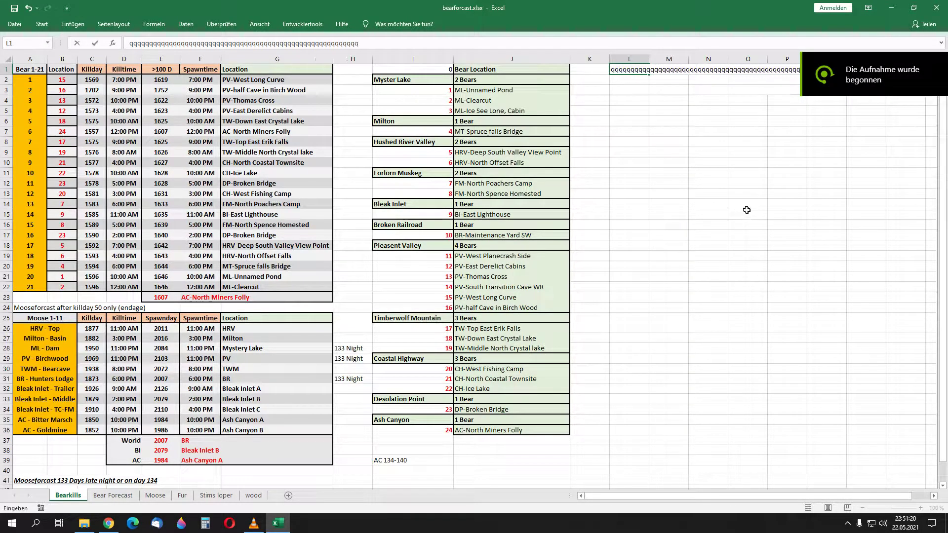
text(qqqqqqqqqqqqqqqqqqqqqqqqqqqqqqqqqqqqqqqqqqqqqqq)
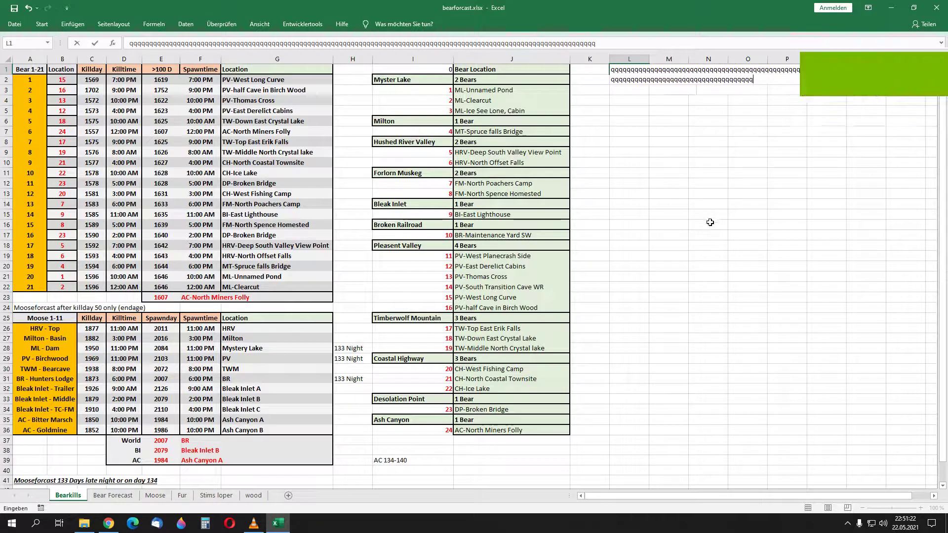
text(qqqqqqqqqqqqqqqqqqqqqqqqqqqqqqqqqqqqqqqqqqqqqqqqqqqqqqqqqqqqqqqqqqqqqqqqqqqqqqqqqqqqqqqqqqqqqqqqqqqqqqqqqqqqqqq)
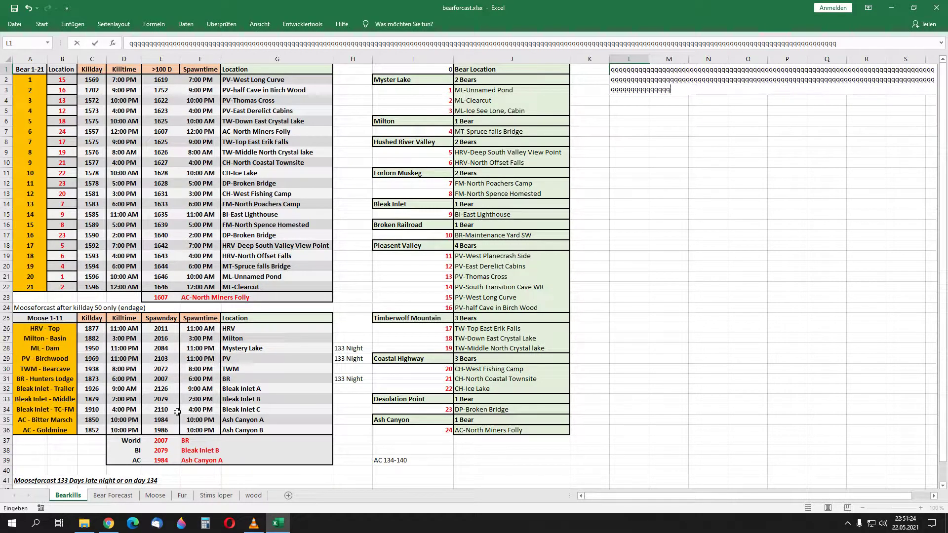
text(qqqqqqqqqqqqq)
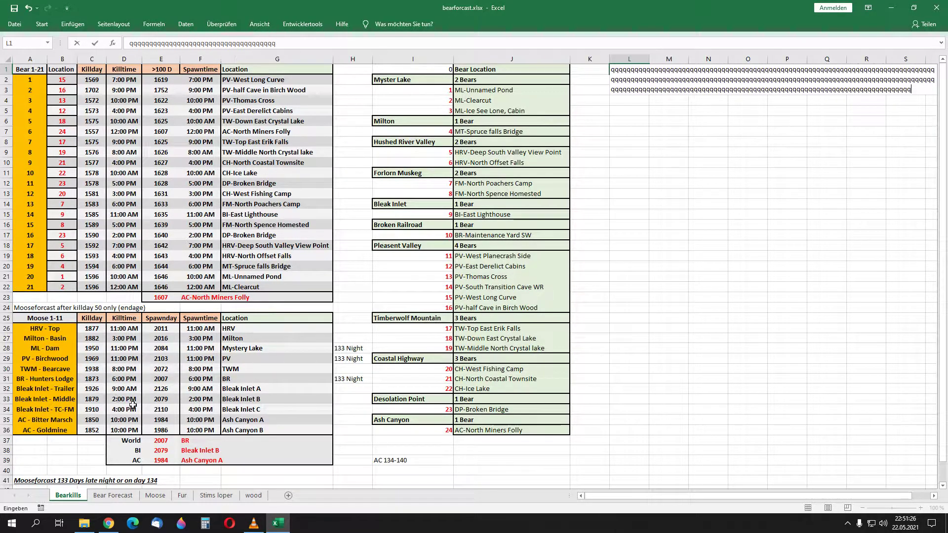
text(qqqqqqqq)
scroll(622, 321, down, 1)
scroll(656, 272, up, 1)
scroll(656, 273, down, 1)
scroll(656, 273, up, 1)
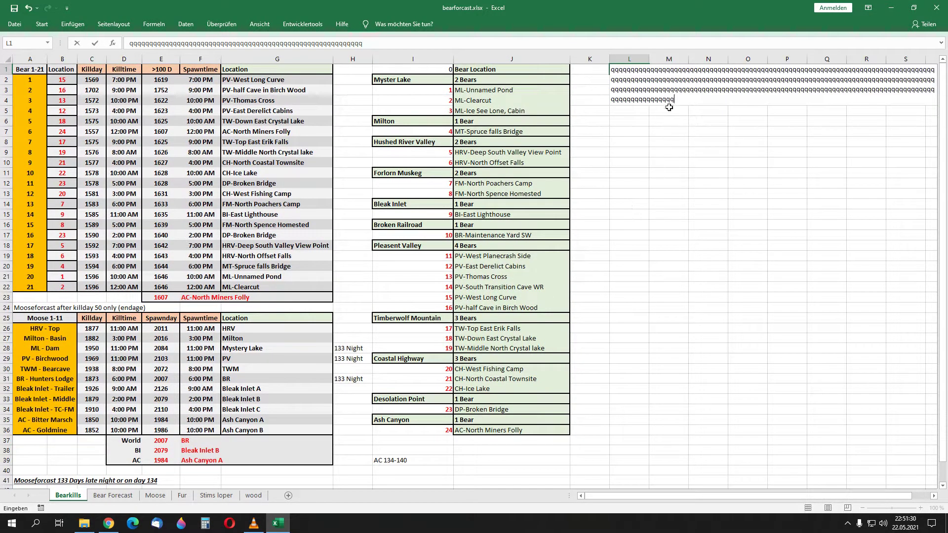
text(qqqqqqqqqqqqqqqqqqqqqqqqqqqqqqqqqqqqqqqqqqqqqqqqqqqqqqqqqqqqqqqqqqqqqqqqqqqqqqqqqqqq)
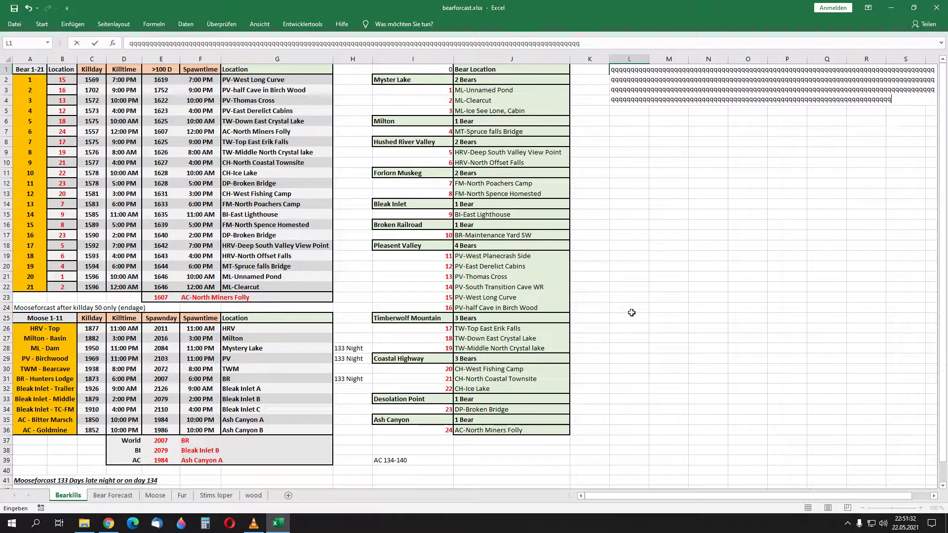
scroll(632, 313, down, 1)
scroll(632, 312, down, 1)
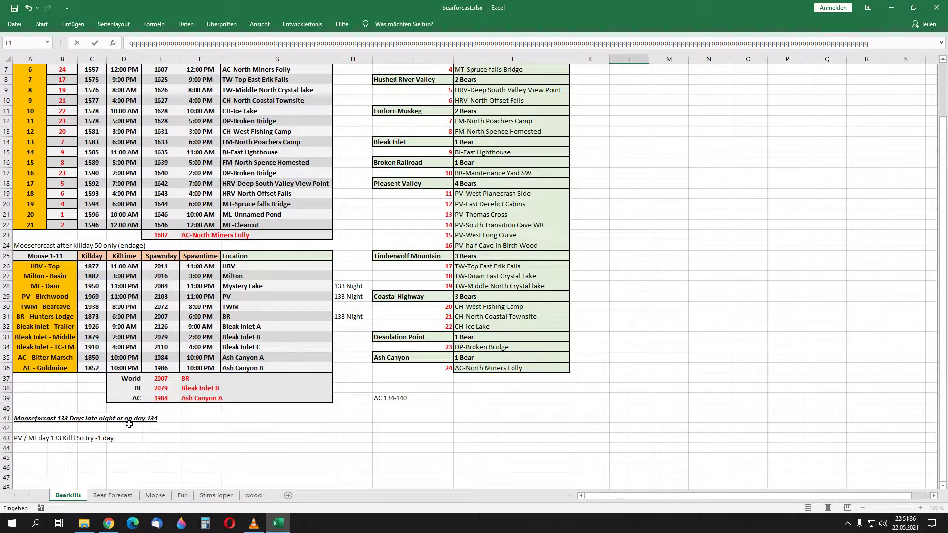
text(qqqqqqqqqqqqq)
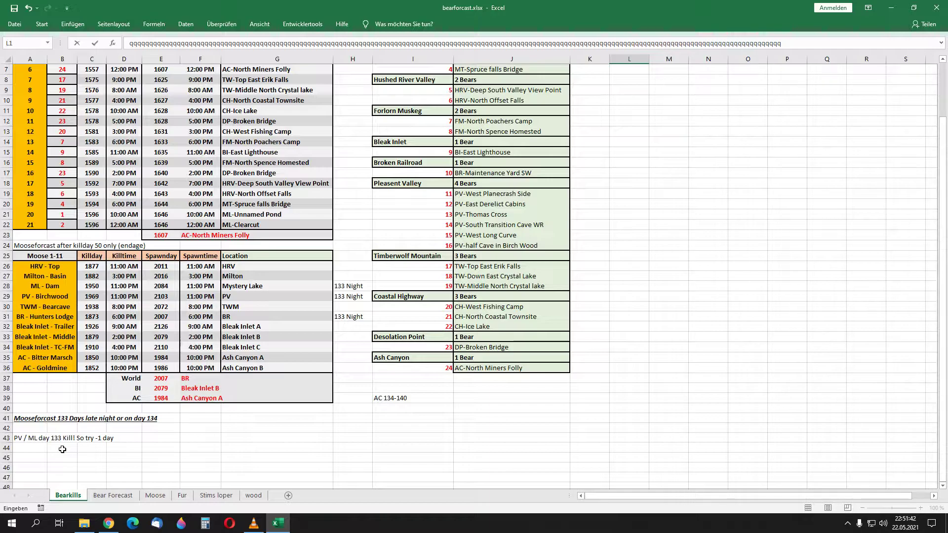
text(qqqqqqqqq)
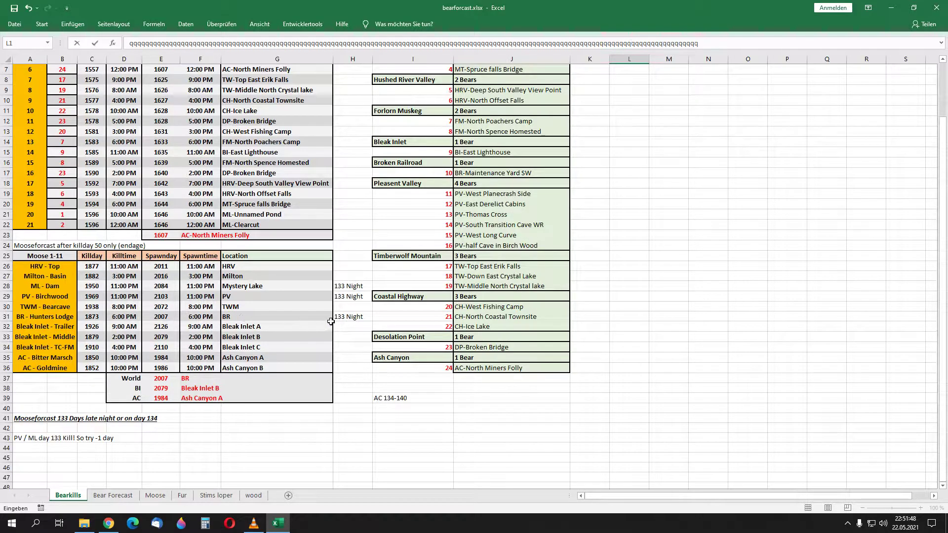
text(qqqqqqqqqqqqqqqqqqqqqqqqqqqqqqqqqqqqqqqqqqqqqqqqqqqqqqqqqqqqqqqqqqqq)
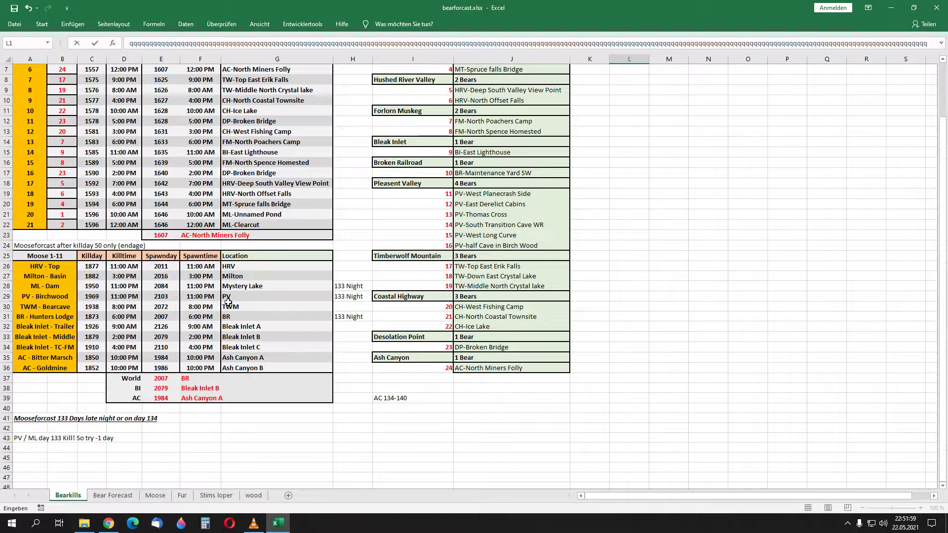
key(Escape)
text(qqqqqqqqqqqqqq)
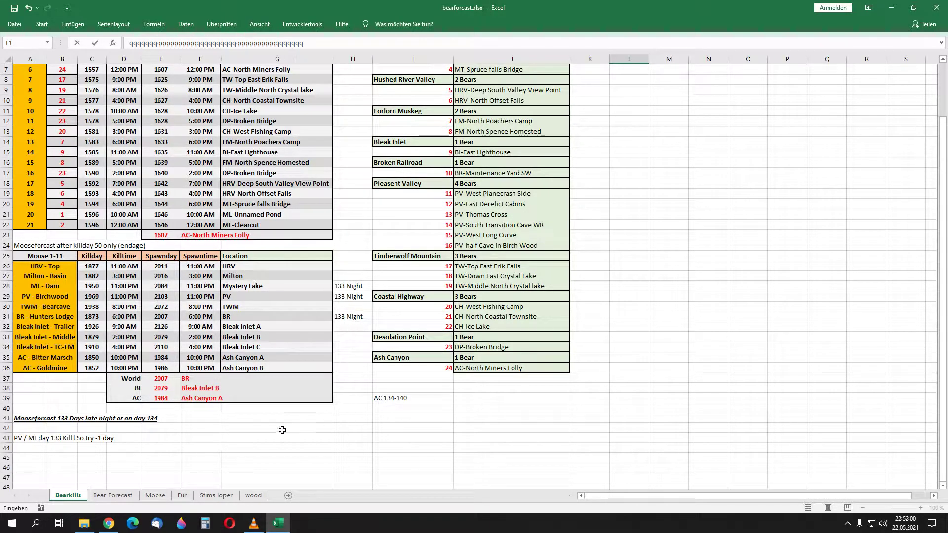
text(qqqqqqqqqqqqq)
Step: Enter a long run of the letter q in cell V2 of the Moose sheet
click(158, 497)
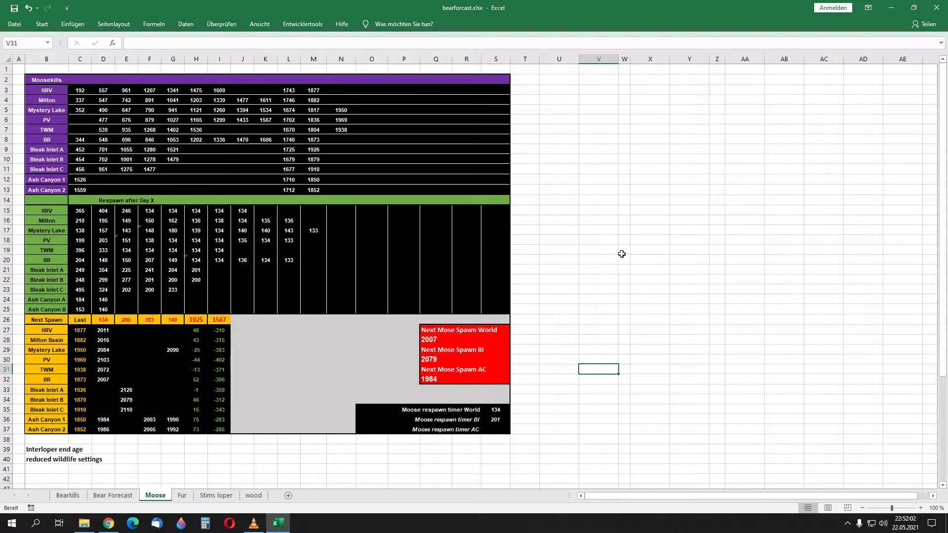
click(558, 211)
click(610, 81)
text(qqqqqqqqqqqqqq)
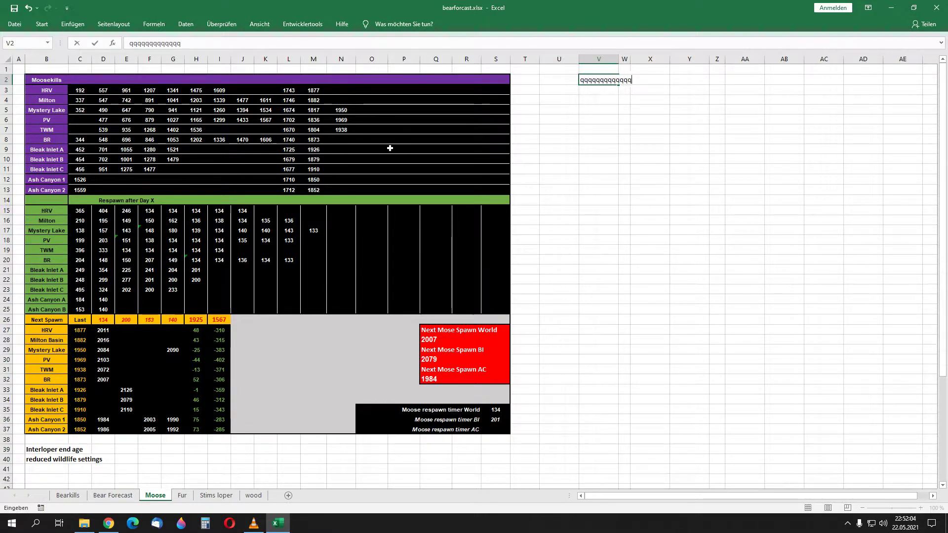
text(qqqqqqqqqqqqqqqqqqqqqqqqqqqqqqqqqqqqqqqqqqqqqqqqqqqqqqqqqqqq)
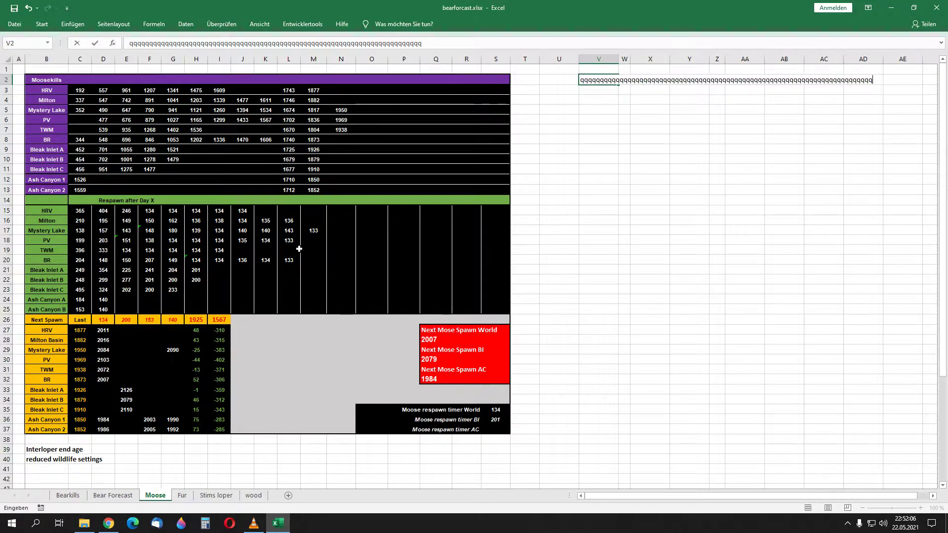
text(qqqqqqqqqqqqqqqqqqqqqqqqqqqqqqqqqqqqqqqqqqqqqqqqqqqqqqqqqqqqqqqqqqqqqqqqqqqqqqqqqqqqqqqqqqqqqqqqqqqqqqqqqqqqqqqqqqqqq)
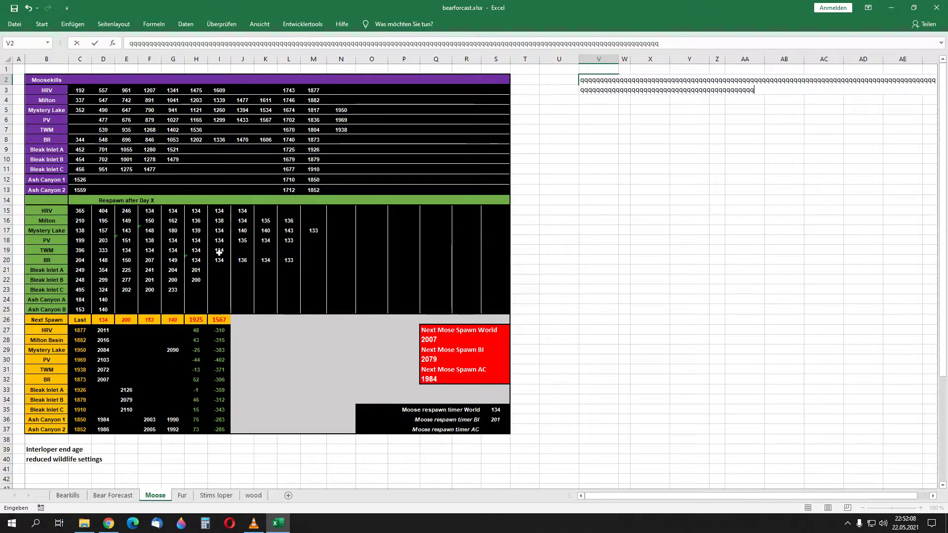
text(qqqqqqqqqqqqqqqqqqqqqqqqqqqqqqqqqqqqqqqqqqqqqqqqqqqqqqqqqq)
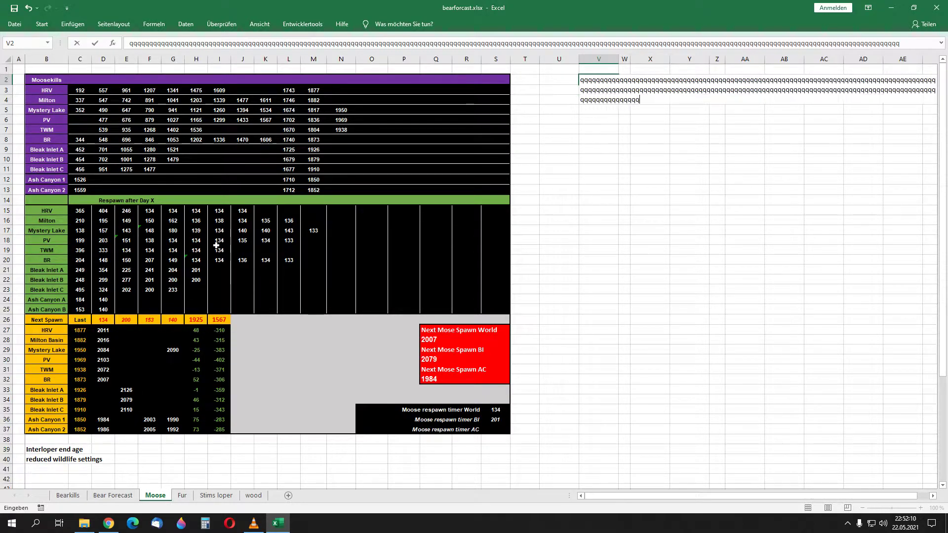
text(qqqqqqq)
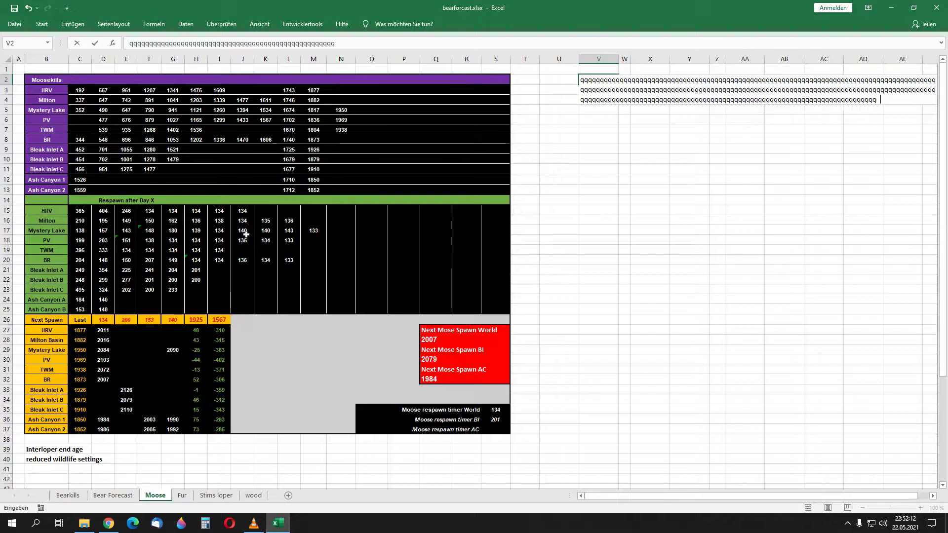
text(qqqqqqqqqqqqqqqqqqqqqqqqqqqqqqqqqqqqqqqqqqqq )
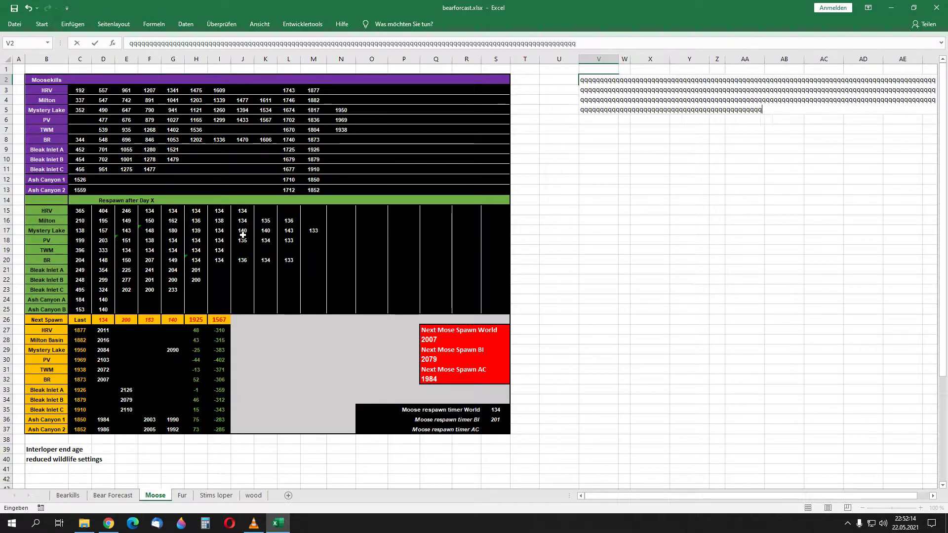
text(qqqqqqqqqqqqqqqqqqqqqqqqqqqqqqqqqqqqqqqqqqqqqqqqqqqqqqqqqqqq )
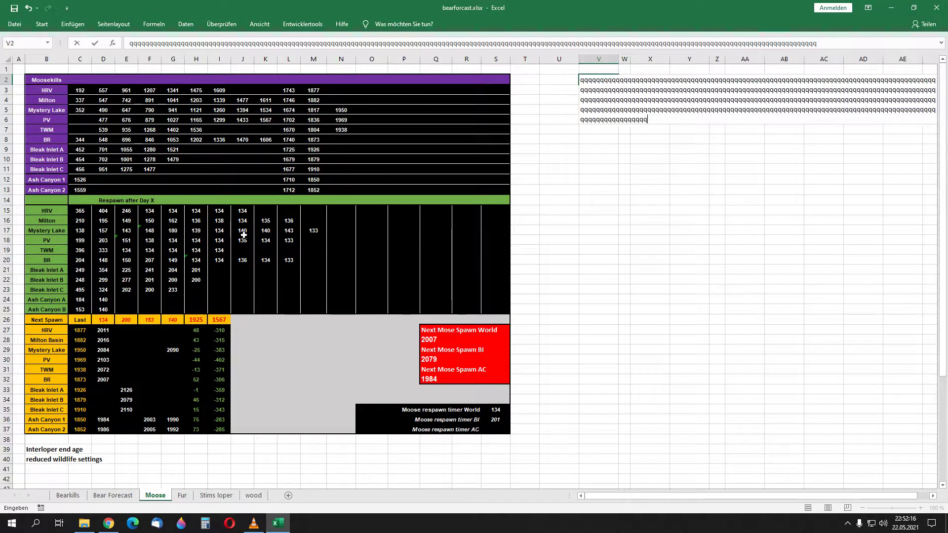
text(qqqqqqqqqqqqqqqqqqqqqqqqqqqqqqqqqqqqqqqqqqqqqqqqqqqqqqqq)
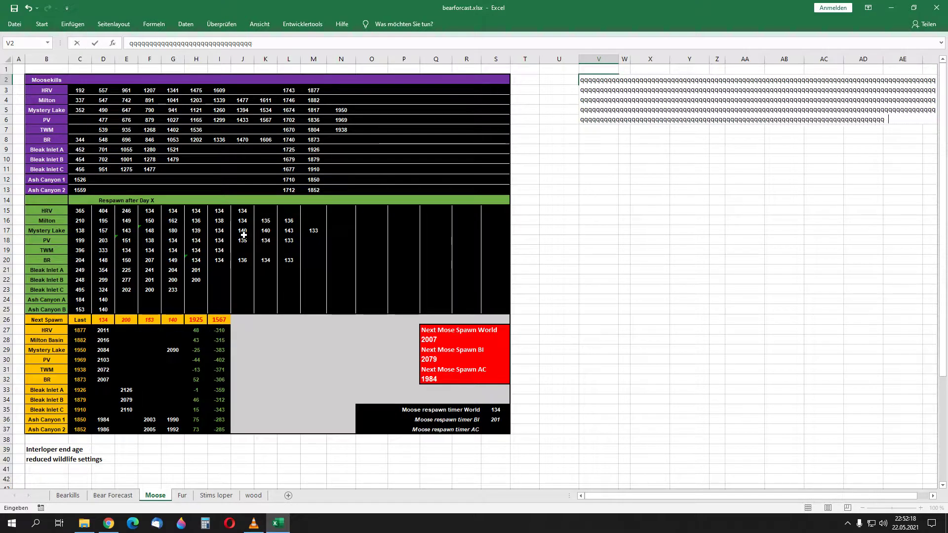
text(qqqqqqqqqqqqqqqqqqqqqqqqqqqqqqqqqqqqqqqqqqqqqqqqqqqqqqqqq)
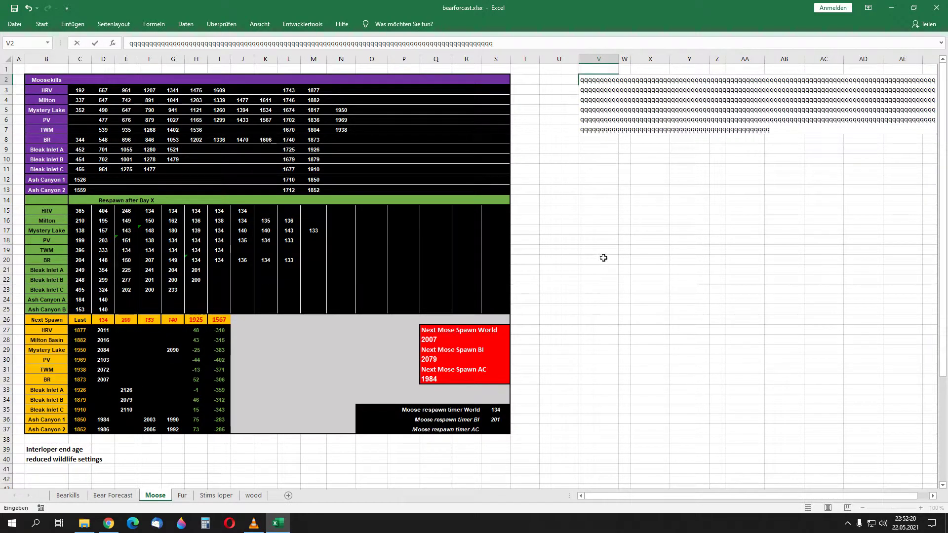
text(qqqqqqqqqqqqqqqqqqqqqqqqqqqqqqqqqqqqqqqqqqqqqqqqqqqqqqqqqqq)
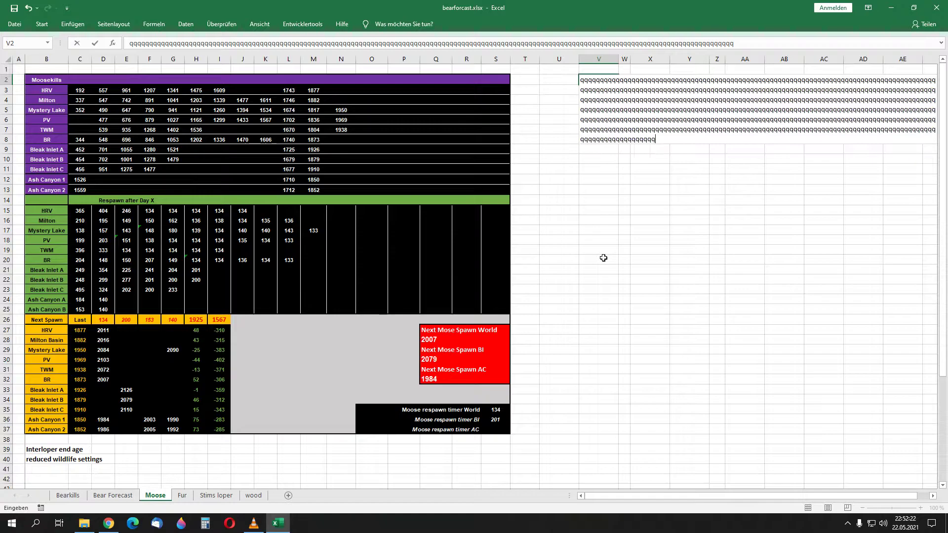
text(qqqqqqqqqqqqqqqqqqqqqqqqqqqqqqqqqqqqqqqqqqqqqqqqqqqqqqqqq)
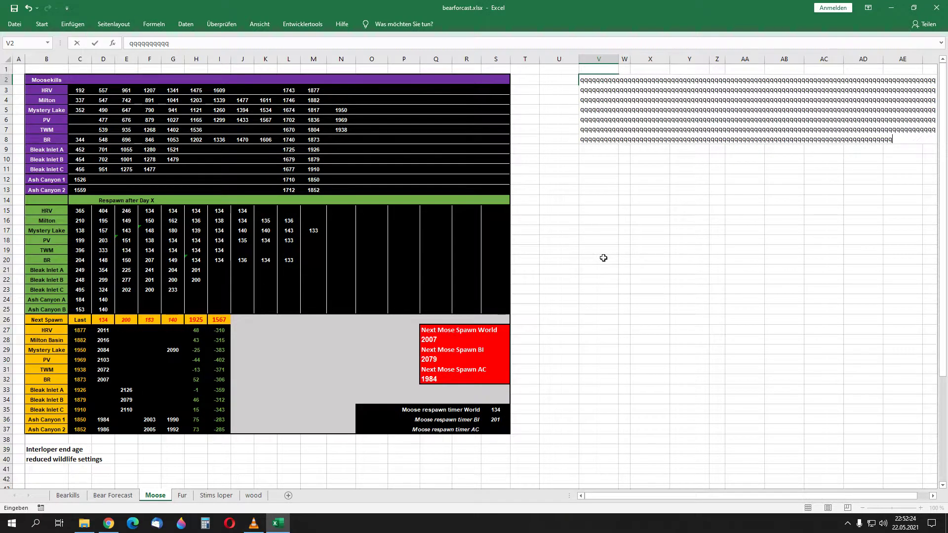
text(qqqqqqqqqqqqqqqqqqqqqqqqqqqqqqqqqq)
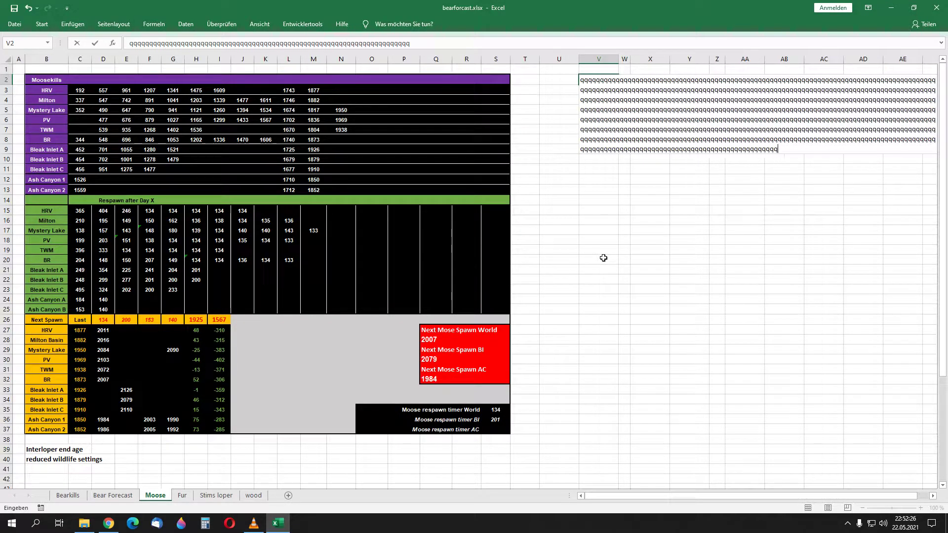
text(qqqqqqqqqqqqqqqqqqqqqqqqqqqq)
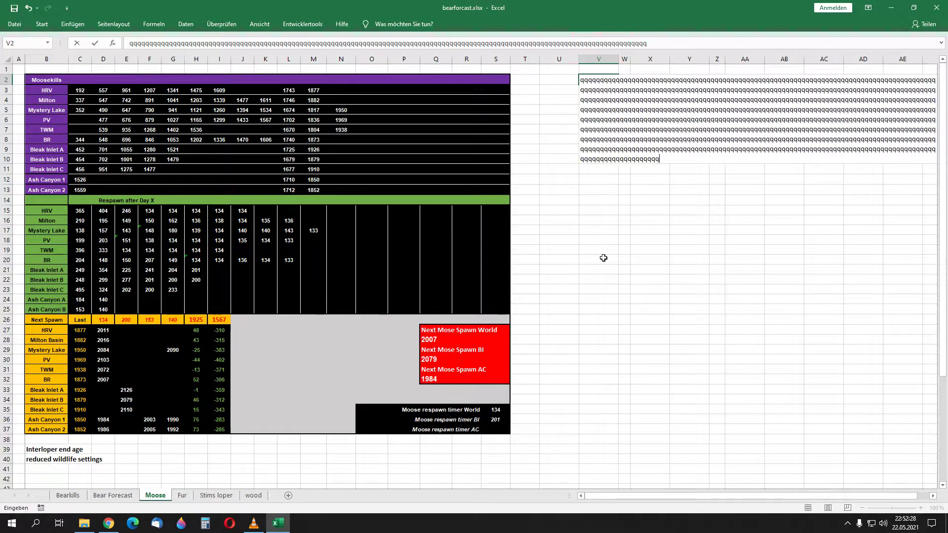
text(qqqqqqqqqqqqqqqqqqqqqqqqqqqqqqqqqqqqqqqqqqqqqqqqqqqqqqqqqqqqqqqqqqqqqqqqqqqqqqqqqqqqqqqqqqqqqqqqqqqqqqqqqqqqqqqqqqqqqqqqqqqqqqqqqqqqqqqqqqqqqqqqqqqqqqqqqq)
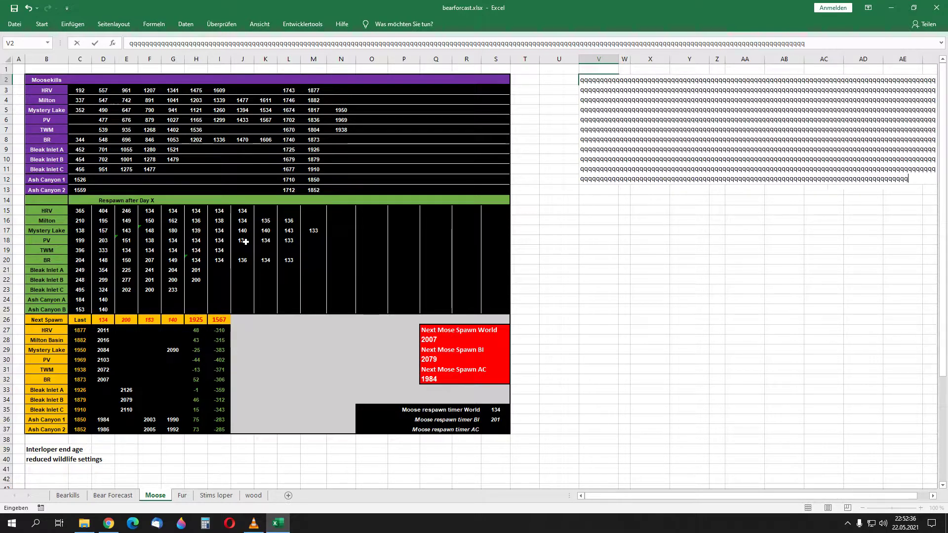
text(qqqqqqqqqqqqqqqqqqqqqqqqqqqqqqqqqqqqqqqqqqqqqqqqqqqq)
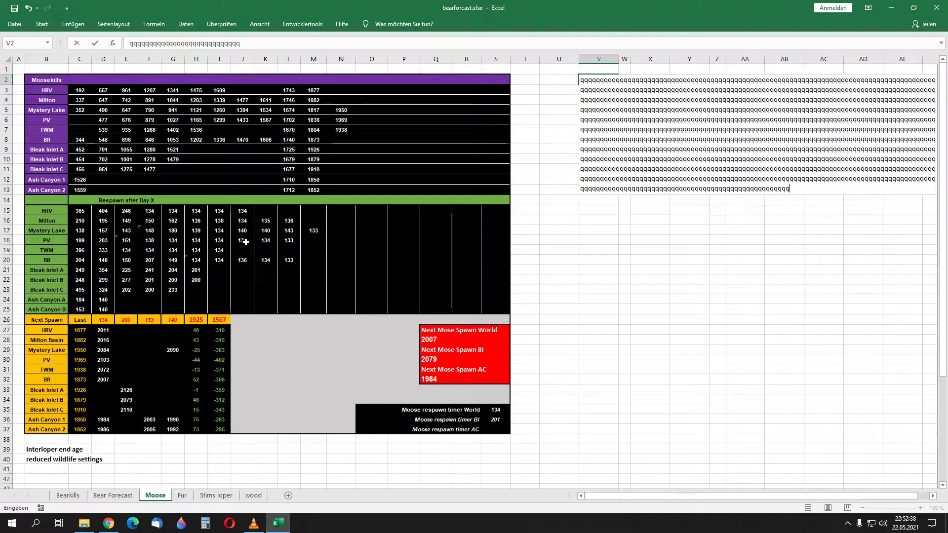
text(qqqqqqqqqqqqqqqqqqqqqqqqqqqqqqqqqqqqqqqqqqqqqqqqqqqqqqqq)
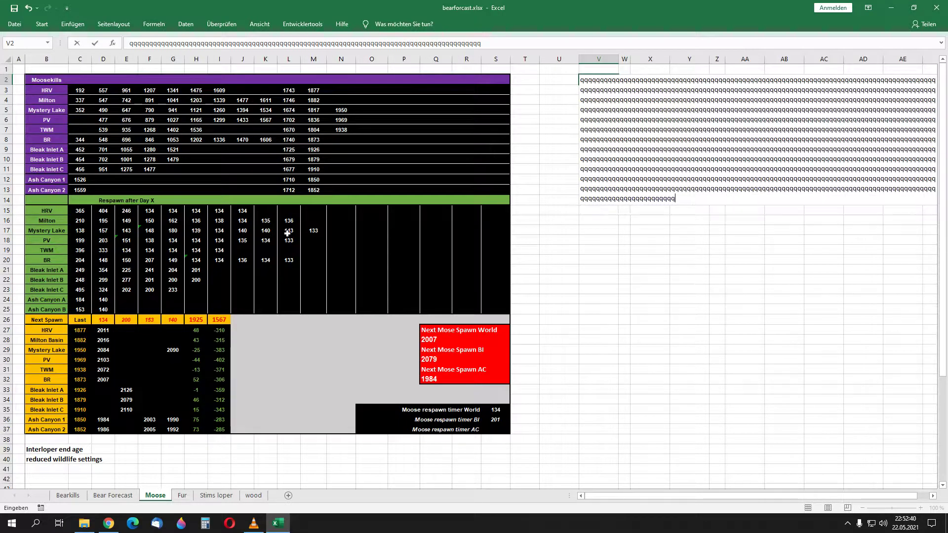
text(qqqqqqqqqqqqqqqqqqqqqqqqqqqqqqqqqqqqqqqqqqqqqqqqqqqq)
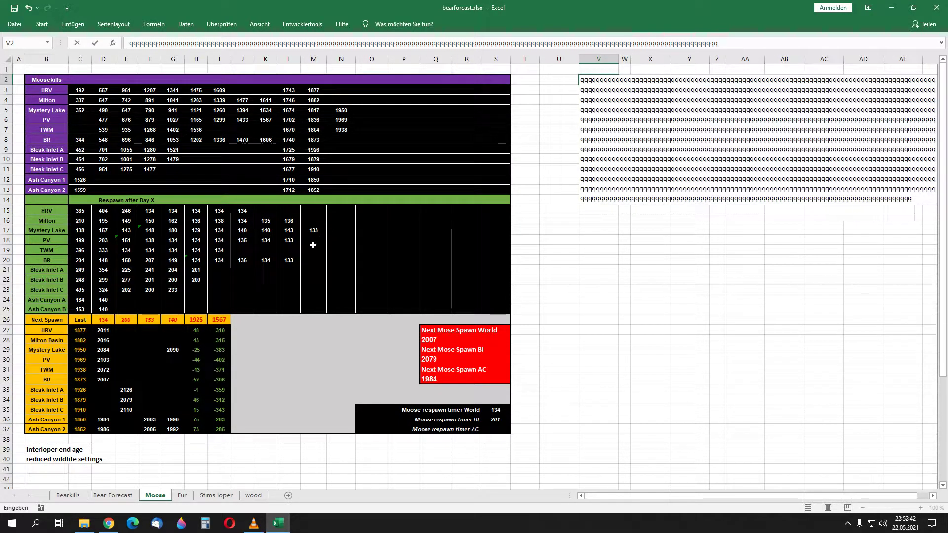
text(qqqqqqqqqqqqqqqqqqqqqqqqqqqqqqqqqqqqqqq)
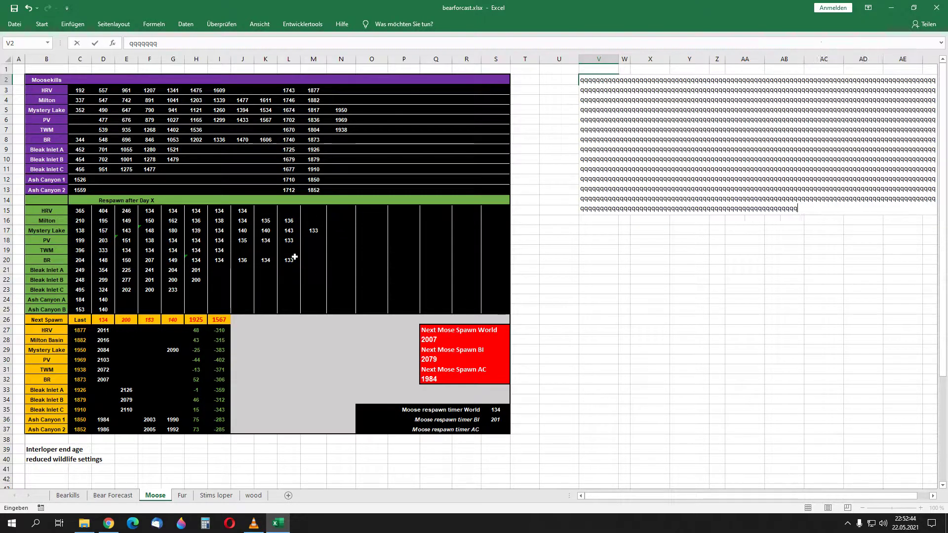
text(qqqqqqqqqqqqqqqqqqqqqqqqqqqqqqqqqqqqqqqqqqqqqqqqqqqqqqqqqqqqq)
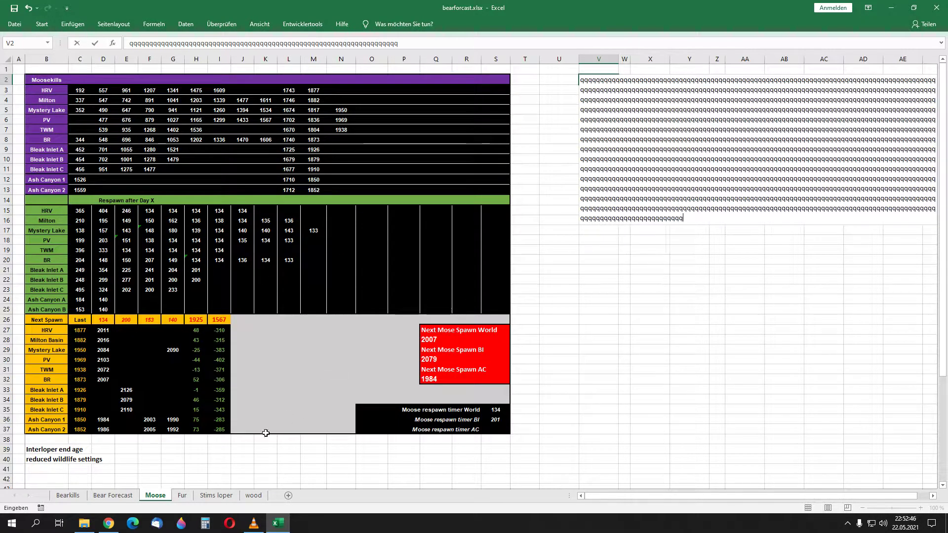
text(qqqqqqqqqqqqqq)
key(Return)
Step: Enter a long unbroken run of the letter q in cell L10 of the Bearkills sheet
click(67, 496)
click(638, 172)
click(638, 101)
text(qqqqqqqqqqqqqqqqqqqqqqqq)
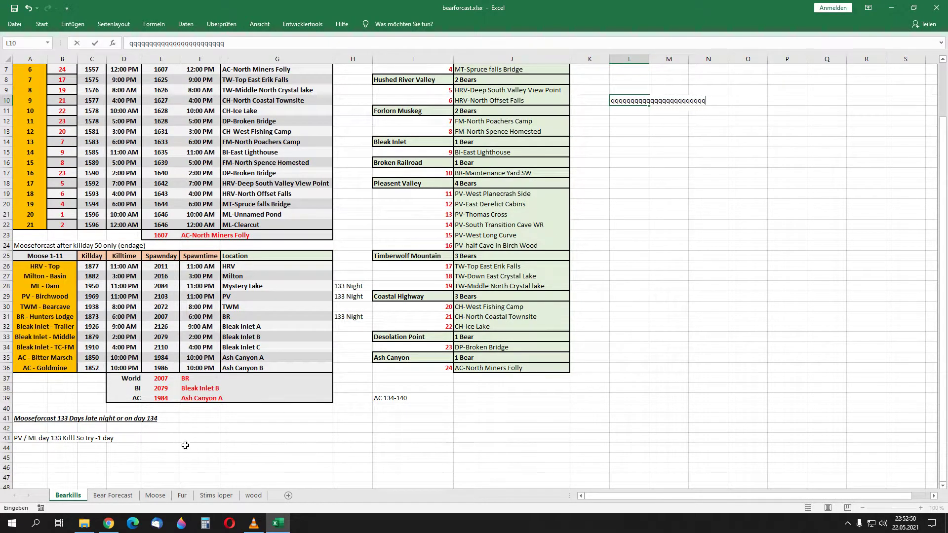
text(qqqqqqqqqqqqqqqqqqqqqqqqqqqqqq)
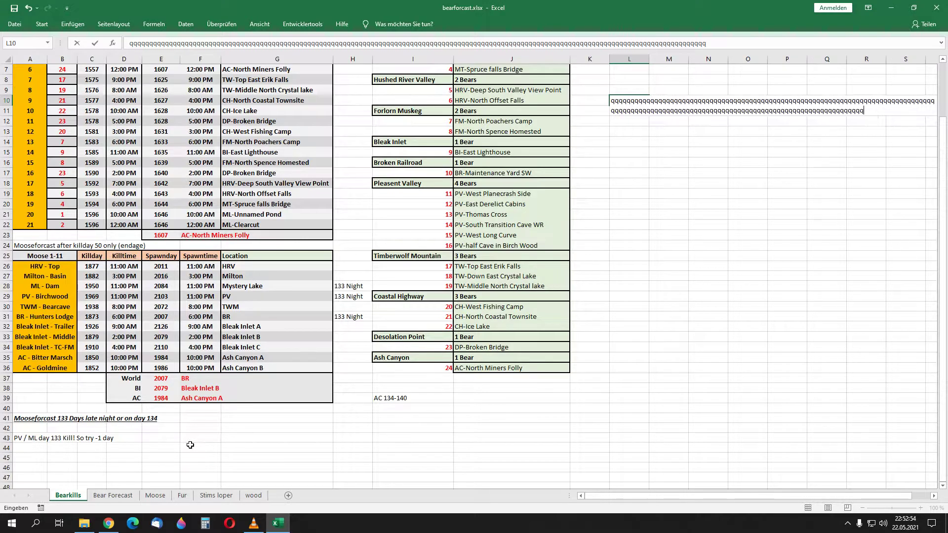
text(qqqqqqqqqqqqqqqqqqqqqqqqqqqqqqqqqqqqqqqqqq )
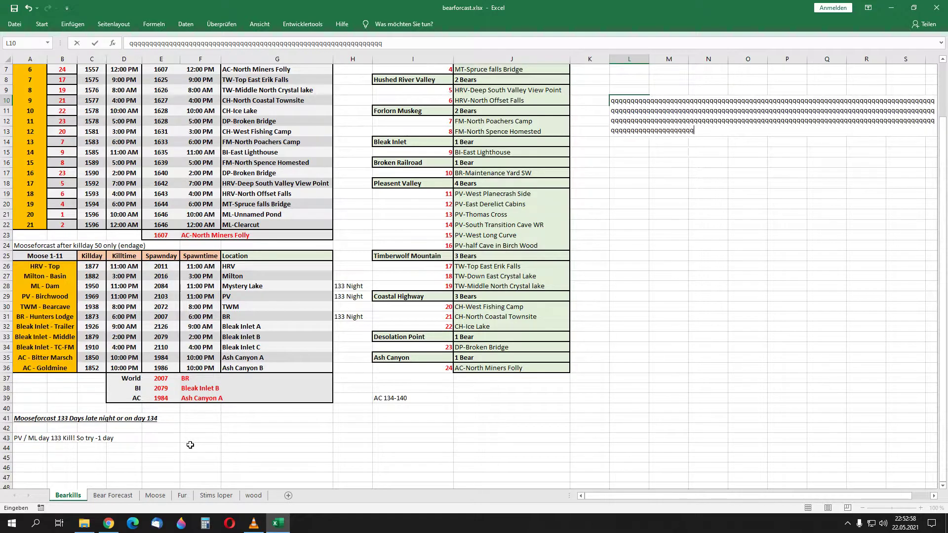
text(qqqqqqqqqqqqqqqqqqqqqqqqqqqqqqqq)
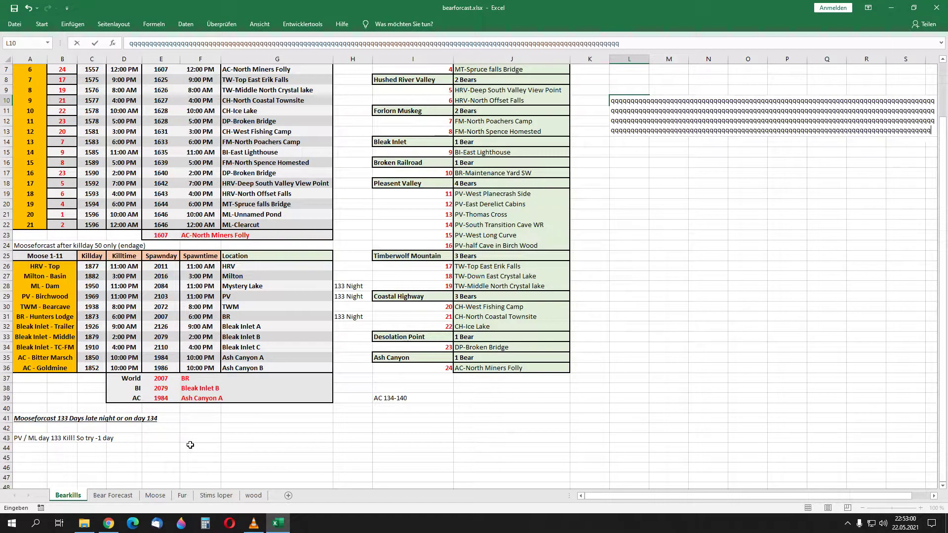
text(qqqqqqqqqqqqqqqqqqqqqqqqqqqqqqqqqqqqqqqqqqqqqqqqqqqqqqqqqq)
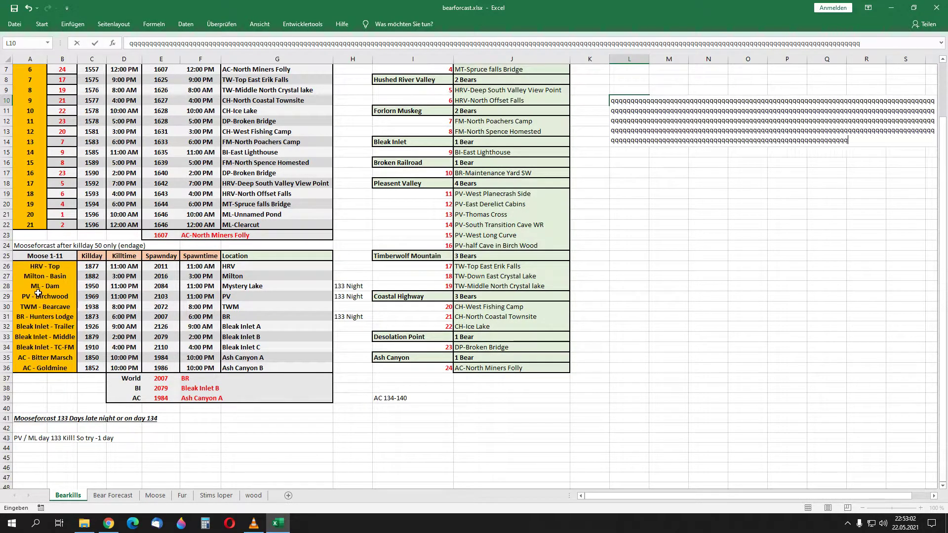
text(qqqqqqqqqqqqqqqqqqqqqqqqqqqqqqqqqqqqqqqqqqqqqqqqqqqqqqqqqqqqqqqqqqqqqqqqqqqqqqqqqqqqqqqqqqqqqqqqqqqqqqq)
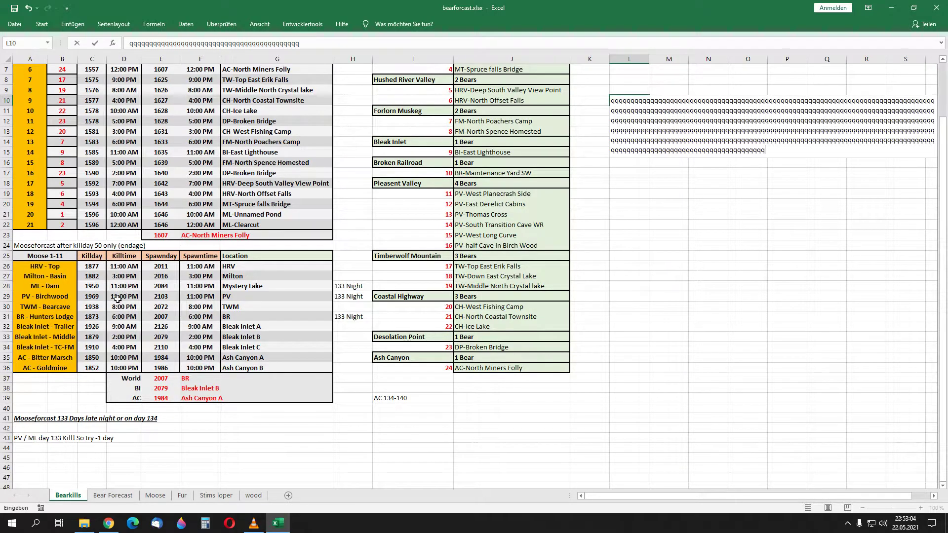
text(qqqqqqqqqqqqqqqq)
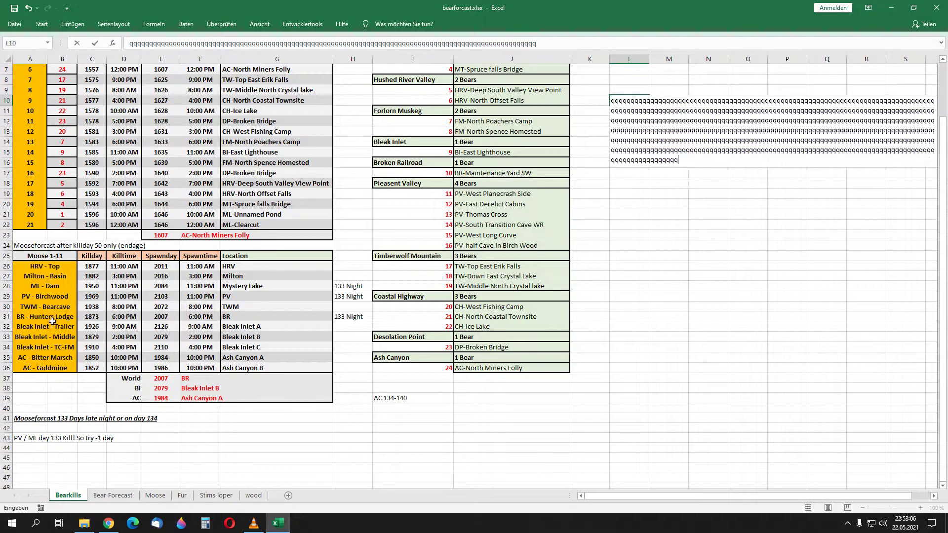
text(qqqqqqqqqqqqqqqqqqqqqqqqqqqqqqqqqqqqqqqqqqqqqqq)
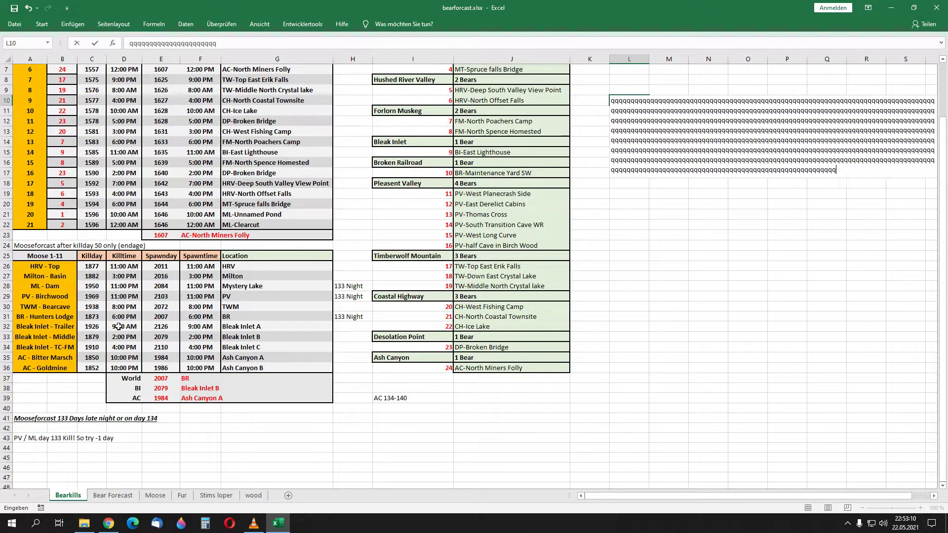
text(qqqqqqqqqqqqqqq)
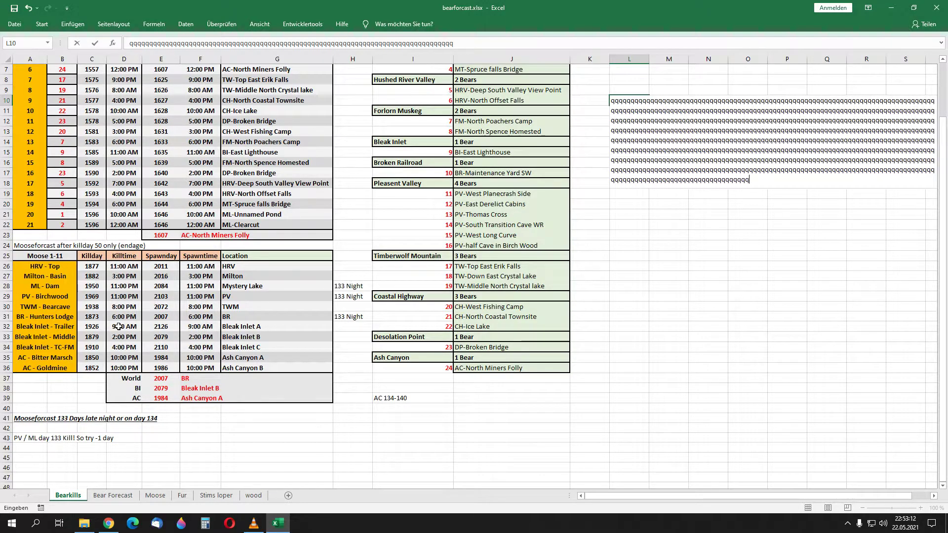
text(qqqqqqqqqqqqqqqqqqqqqqqqqqqqqqqqqqqqqqqqqqqqqqqqqqqqqqqqqqqqqqqqqqqqqqqqqqqqqqqqqqqqqqqqqqqqqqqqqqqqqqqqqqqqqqqqqqqqqqqqqqqqqqqqqqqqqqqqqqqqqqqqqqqqqqqqqqqqqqqqqqqqqqqqqqqqqqqqqqqqqqqqqqqqqqqqqqqqqqqqqqqqqqqqqqqqqqqqqqqqqqqqqqqqqqqqqqqqqqqqqqqqqqqqqqqqqqqqqqqqqqqqqqqqqqqqqqqqqqqqqqqqqqqqqqqqqqqqqqqqqqqqqqqqqqqqqqqqqqqqqqqqqqqqqqqqq)
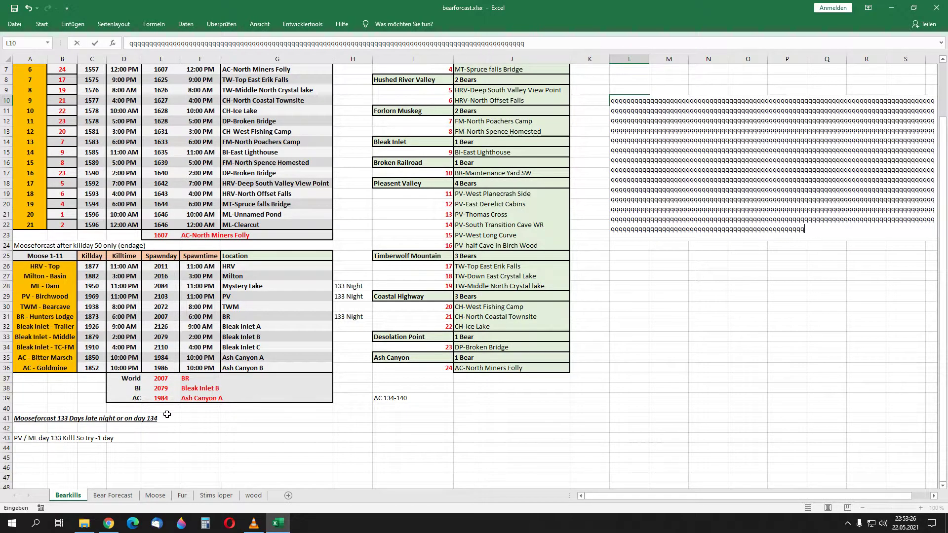
text(qqqqqqqqqqqqqqqqqqqqqqqqqqqqqqqqqqqqqqqqqqqqqqqqqqqqqqqqqq)
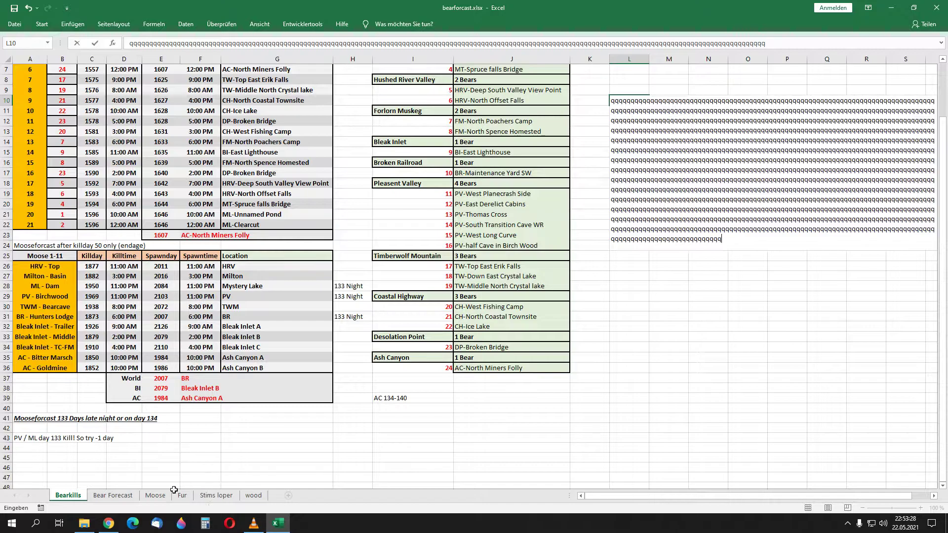
text(qqqqqqqqqqqqqqqqqqqqqqqqqqqqqqqqqqqqqqqqqqqqqqqqqqqq)
Step: Enter a run of the letter q in the empty cell X16 of the Moose sheet
click(156, 495)
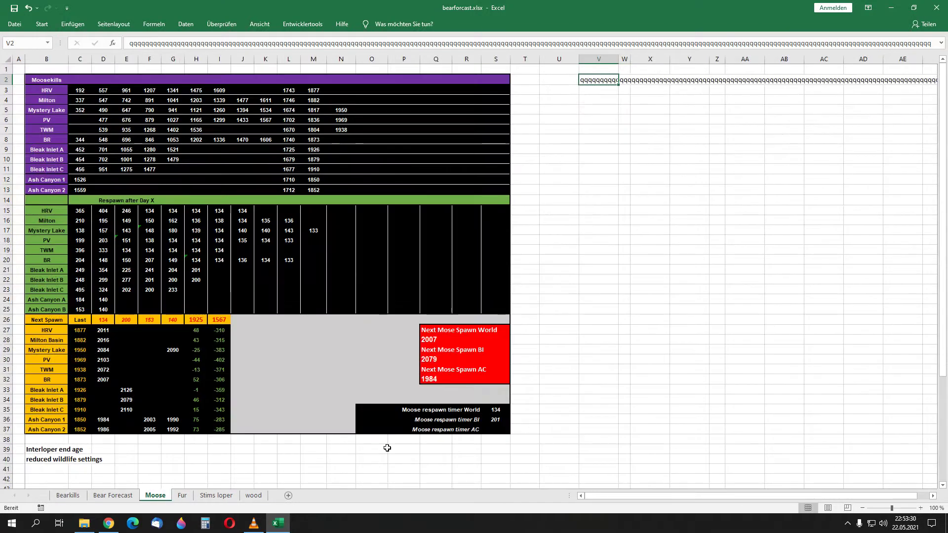
click(667, 220)
text(qqqqqqqqqqqqqqqqqq)
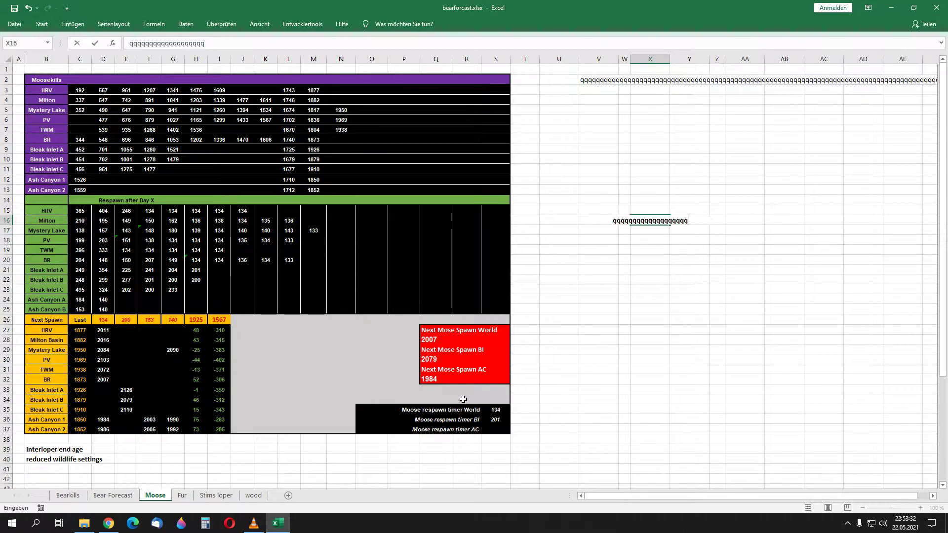
text(qqqqqqqqqqqqqqqqqqqqqqqqqqqqqqqqqqqqqqqqqqqqqqqqqqqqqqqqqqqqqqqqqqqqqqqqqq)
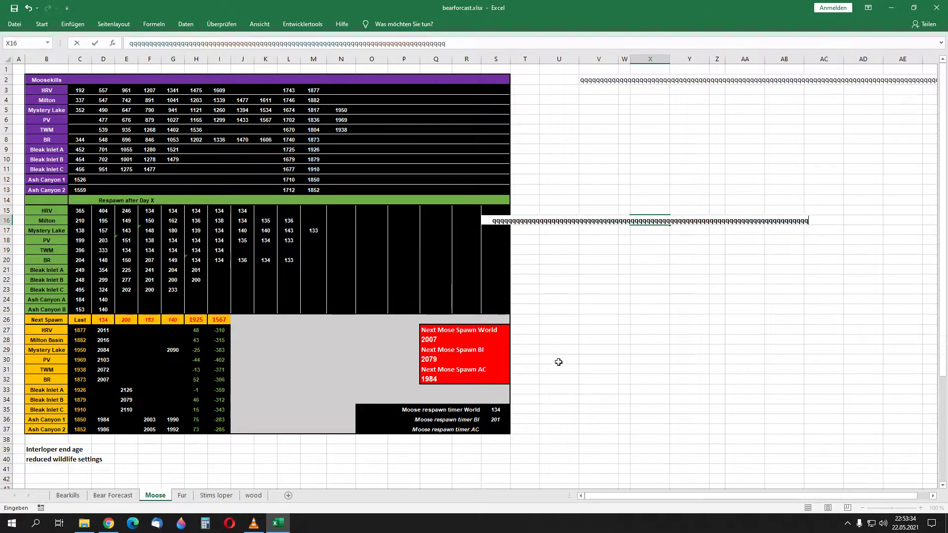
text(qqqqqqqqqqqqqqq)
Step: Delete the run of letters from cell X16 of the Moose sheet
click(640, 269)
key(Up)
key(Up)
key(Up)
key(Up)
key(Up)
key(Delete)
key(Up)
key(Up)
key(Up)
key(Up)
key(Up)
key(Up)
key(Up)
key(Up)
key(Up)
key(Up)
key(Up)
key(Up)
Step: Replace the content of cell V2 on the Moose sheet with a new long run of the letter q
click(602, 84)
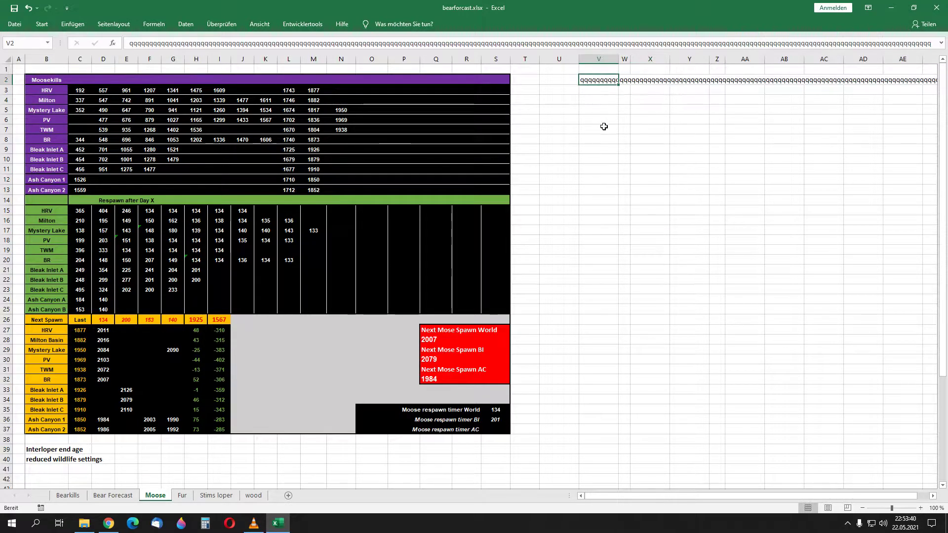
text(qqqqqqqqqqqqqqqqqqqqqqqqqqqqqqqqqqqqqqqqqqq)
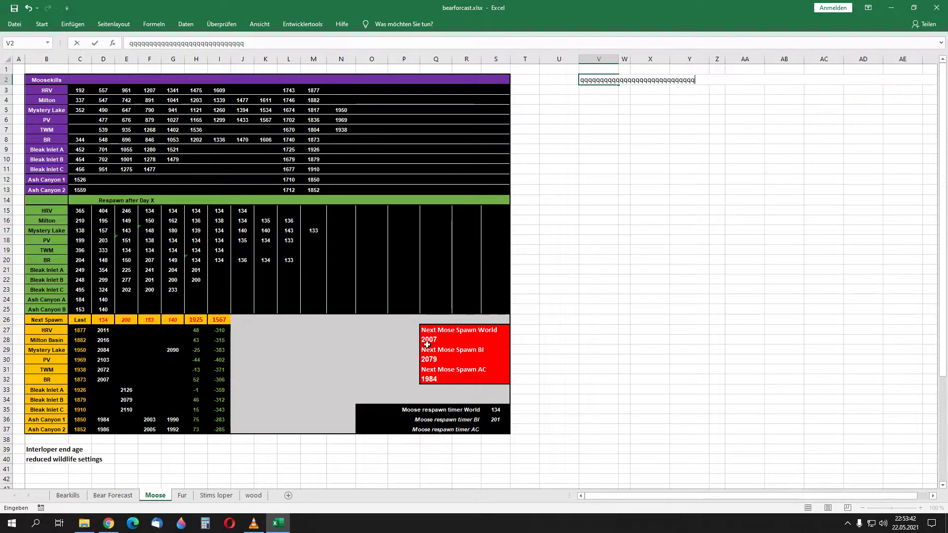
text(qqqqqqqqqqqqqqqqqqqqqqqqqqqqqqqqqqqqqqqqqqqqqqqqqqqqqqqqqqqqqqqqqqqqq)
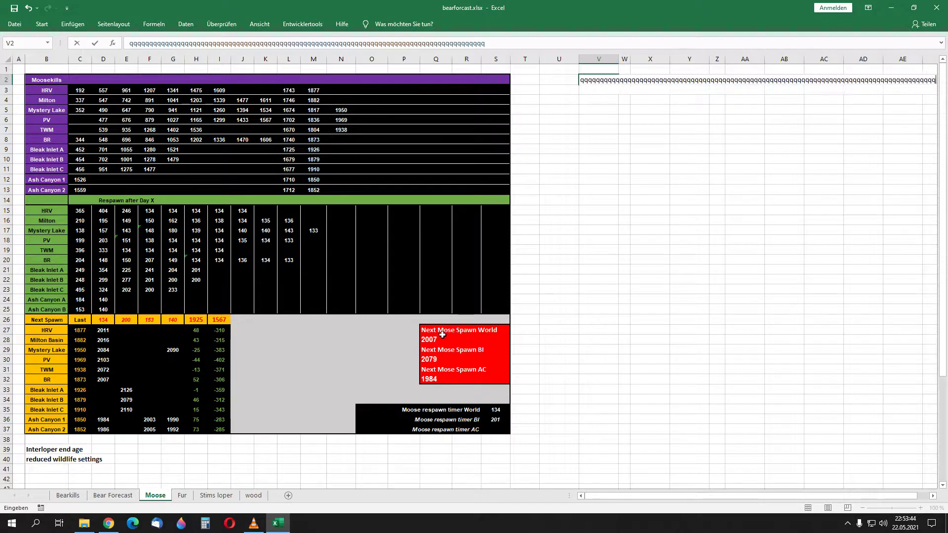
text(qqqqqqqqqqqqqqqqqqqqqqqqqqqqqqqqqqqqqqqqqqqqqqqqqqqqqqqqqqqqqqqqqqqqqqqqqqqqqqqqqqqqqqqqqqqqqqqqqqqqqqqqqqq)
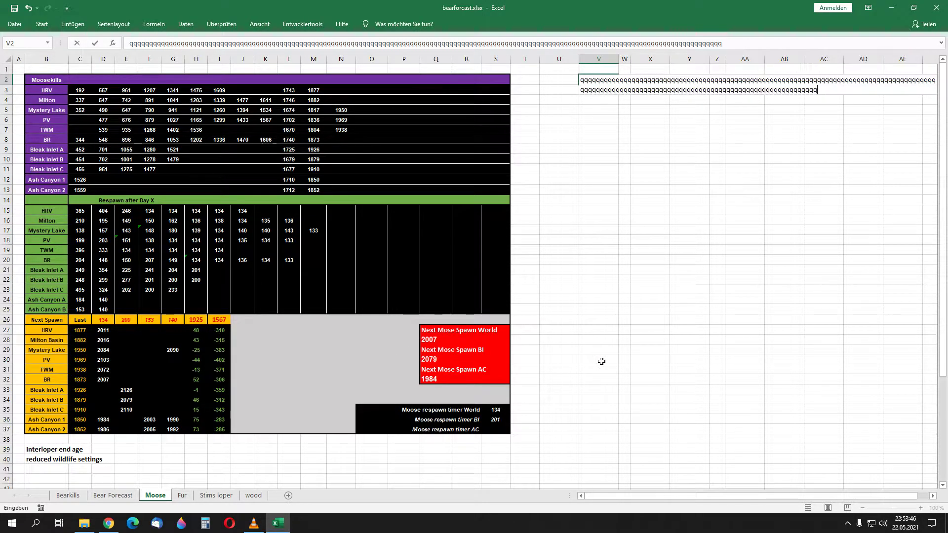
text(qqqqqqqqqqqqqqqqqqqqqqqqqqqqqqqqqqqqqqqqqqqqqq)
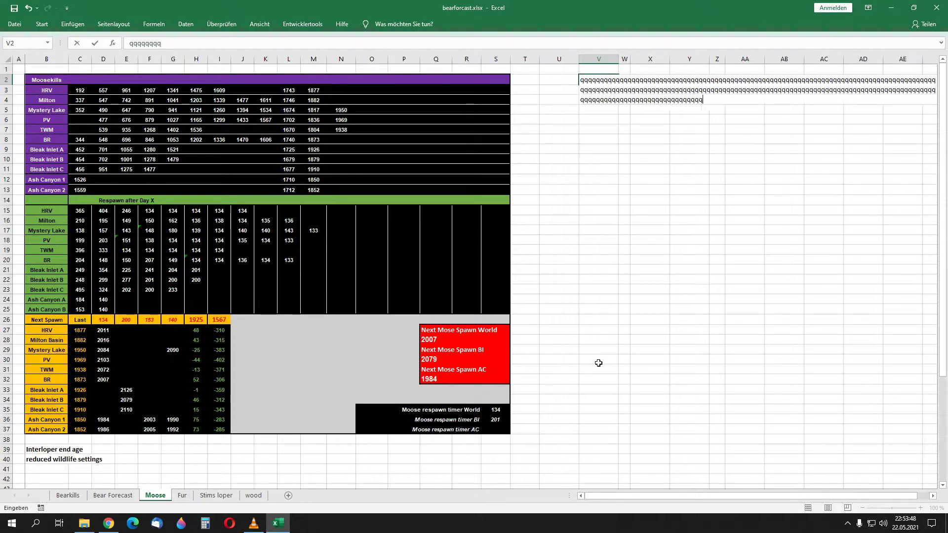
text(qqqqqqqqqqqqqqqqqqqqq)
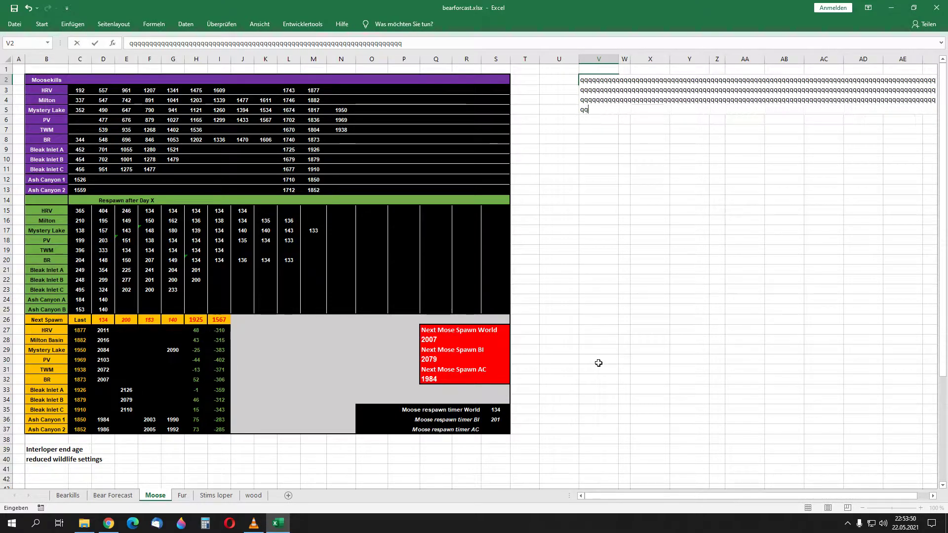
text(qqqqqqqqqqqqqqqqqqqqqqqqqqqqq)
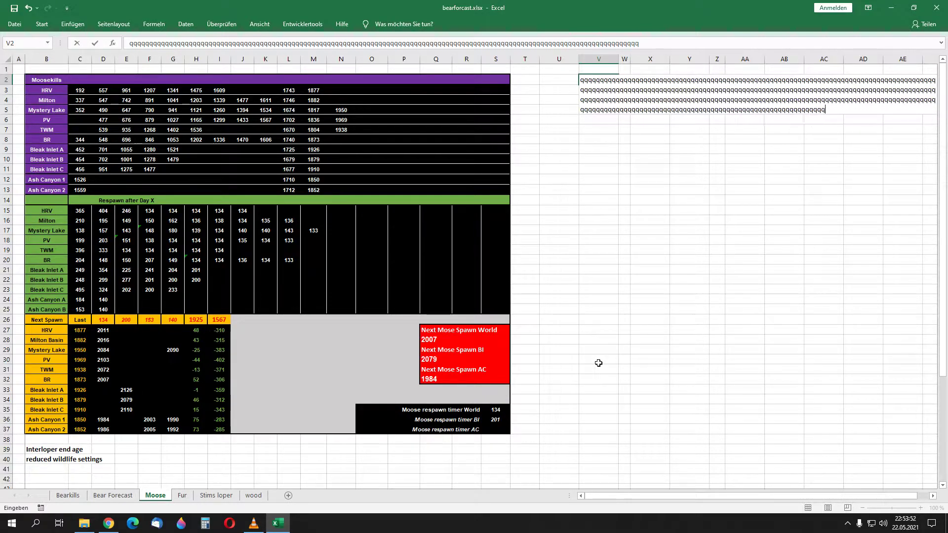
text(qqqqqqqqqqqqqqqqqqqqqqqqqqqqqqqqqqqqqqqqqqqqqqqqqqqqqqqqqqqqqqqqqq)
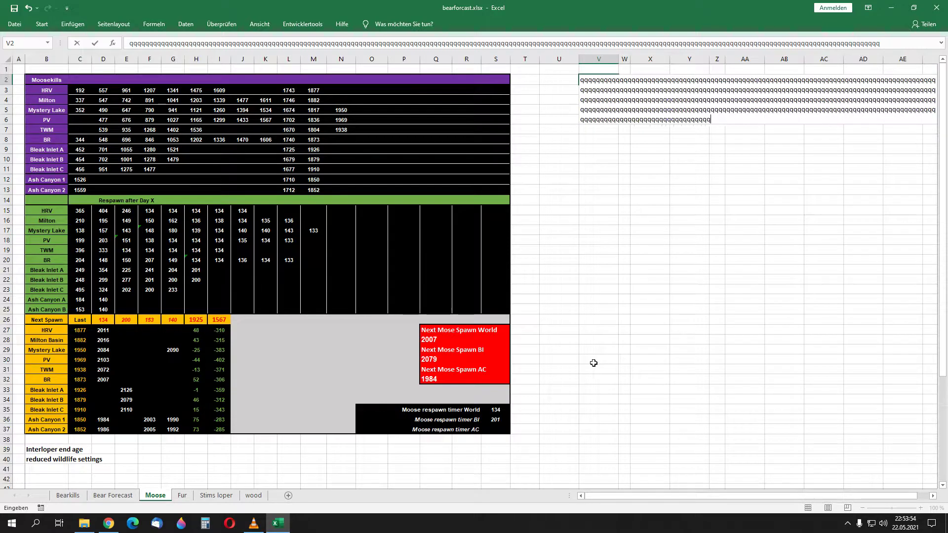
text(qqqqqqqqqqqqqqqqqq)
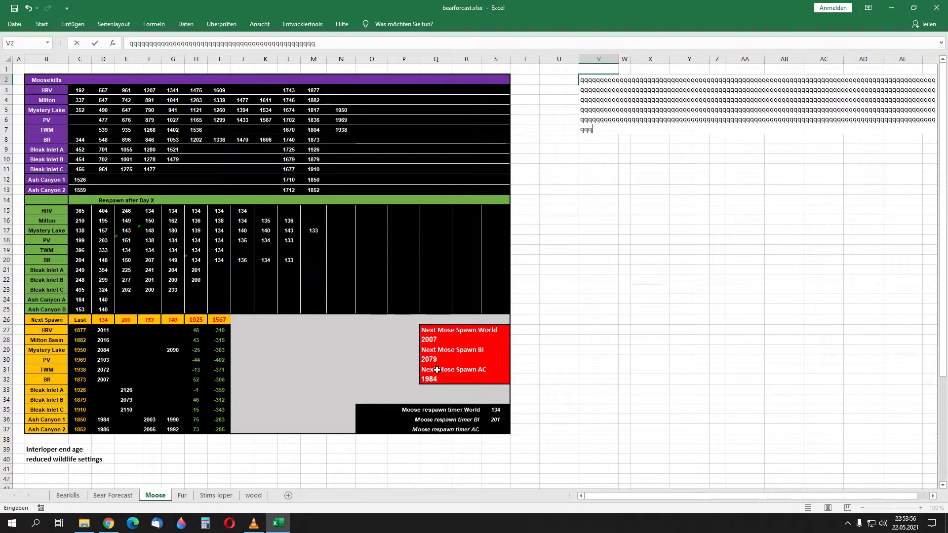
text(qqqqqqqqqqqqqqqqqqqqqqqqqqqqqqqqqqqqqqqqqqqqqqqqqqqqqqqqqq)
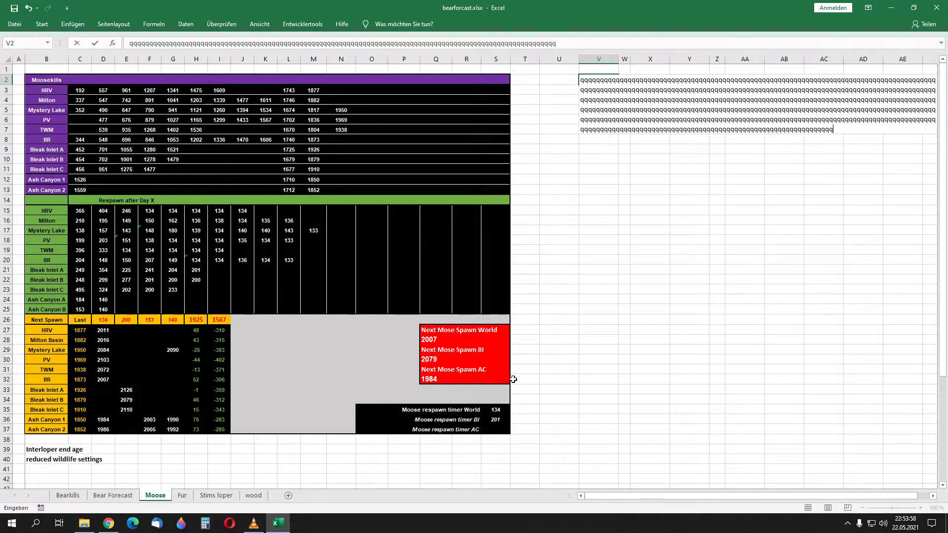
text(qqqqqqqqqqqqqqqqqqqqqqqqqqqqqqqqqqqqqqqqqqq)
Step: Overwrite cell L10 of the Bearkills sheet with a long run of the letter q and enter another run in L11
key(ctrl+Page_Up)
key(ctrl+Page_Up)
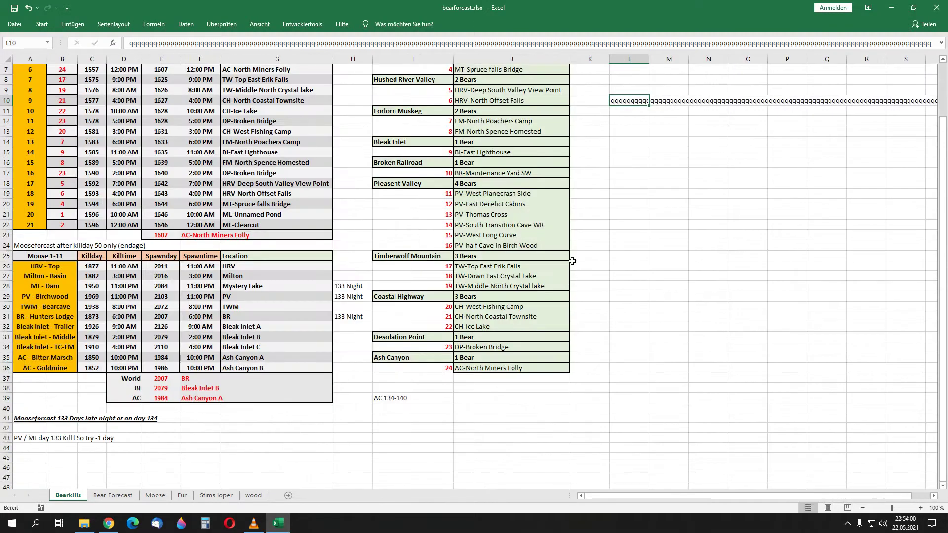
click(707, 152)
click(630, 101)
text(qqqqqqqqqqqqqqqqqqqqqqqqqqqqqqqqqqqqqqqqqqqqqqqqqqqqqqqqqqqqqqqqqqqqqqqqqq)
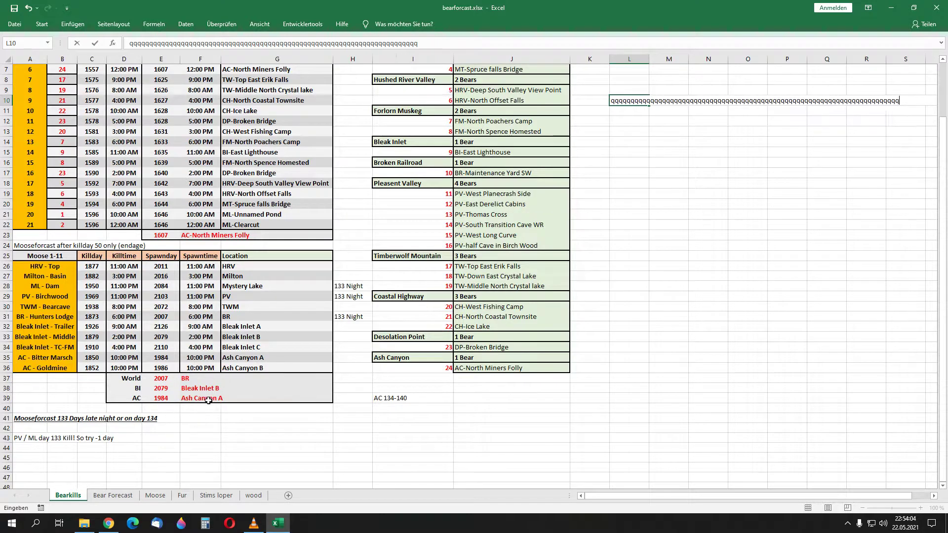
text(qqqqqqqqqqqqqqqqqqqqqqqqqqqqqqqqqqqqqqqqqqqqqqqqqqqqqqqqqqqq)
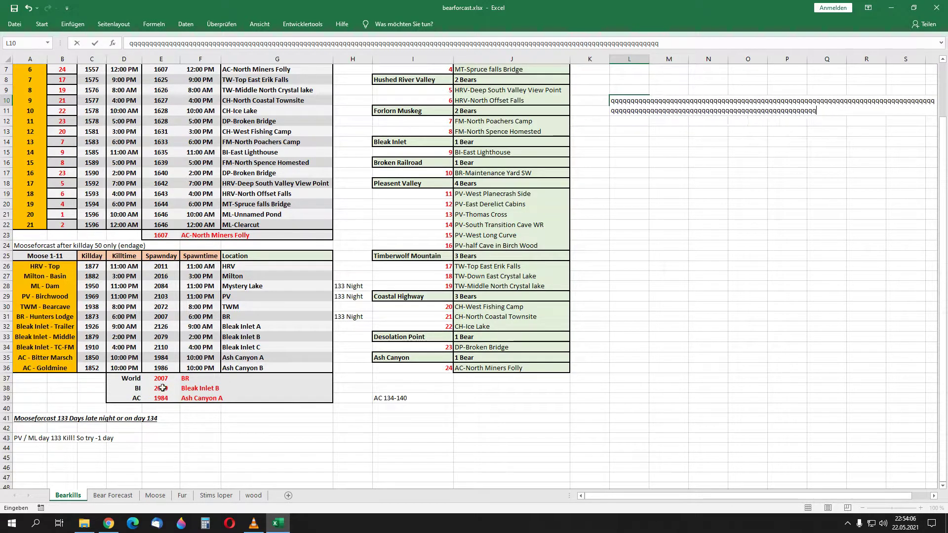
text(qqqqqqqqqqqqqqqqqqqqqqqqqqqqqqq)
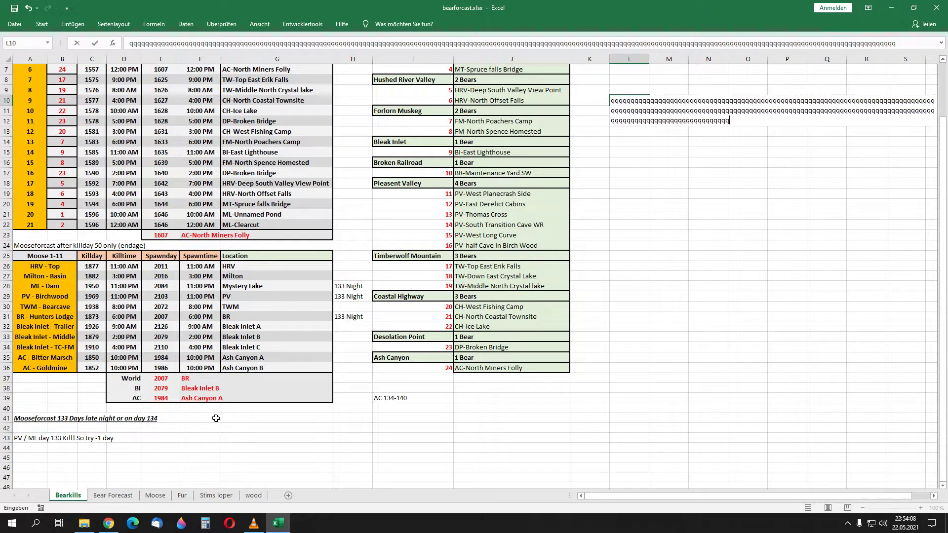
text(qqqqqqqqqqqqqqqqqqqqqqqqqqqqqqqqqqqqqqqqqqqqqqqqqqqqqqq)
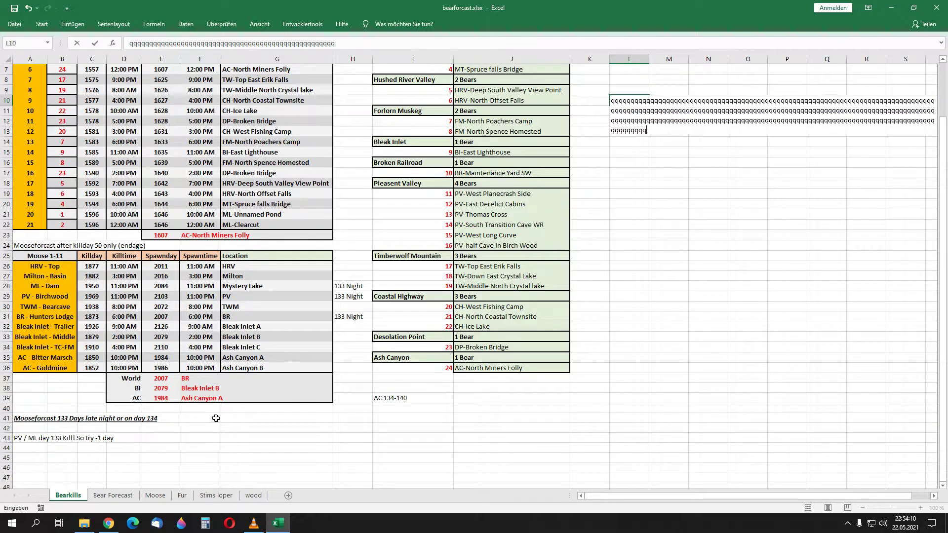
text(qqqqqq)
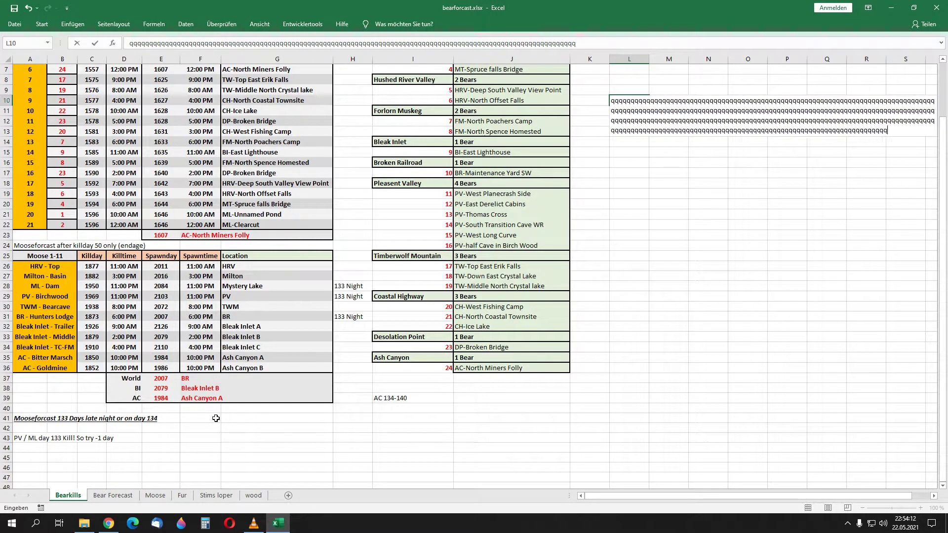
text(qqqqqqqqqqqqqqqqqqqqqqqqqqqqqqqqqqqqqqqqqqqqqqqqqqqqqqqqqqqqqqqqqqqqqqqqqqqqqqqqqqqqqqqqqqqqqqqqqqqqqqqqqqqqqqqqqqqqqqqqq)
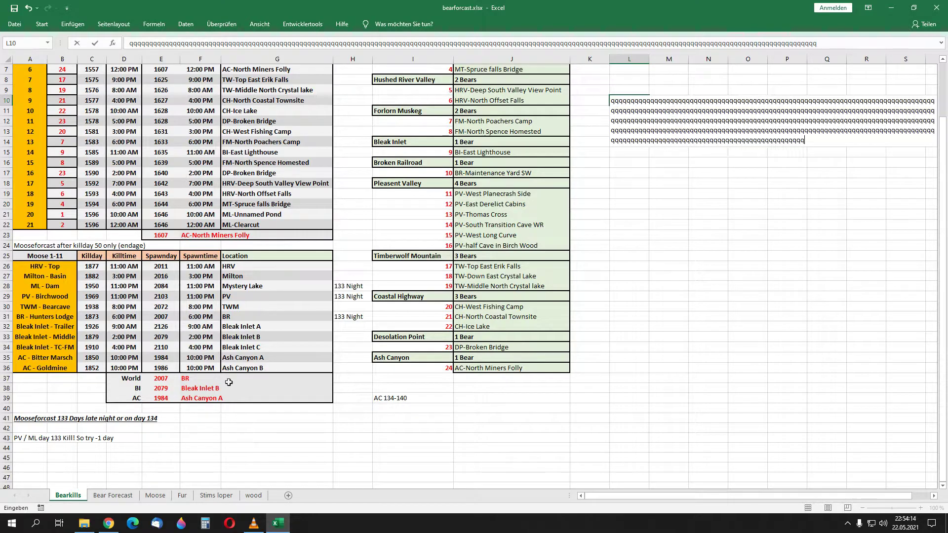
text(qqqqqqqqqqqqqqqqqqqqqqqqqqqqqqqqqqqqqqqqqqqqqqqqqqqqqqqqqqqqqqqqqqqqqqqqqqqqqqqqqqqqqqqqqqqqqqqqq)
key(Return)
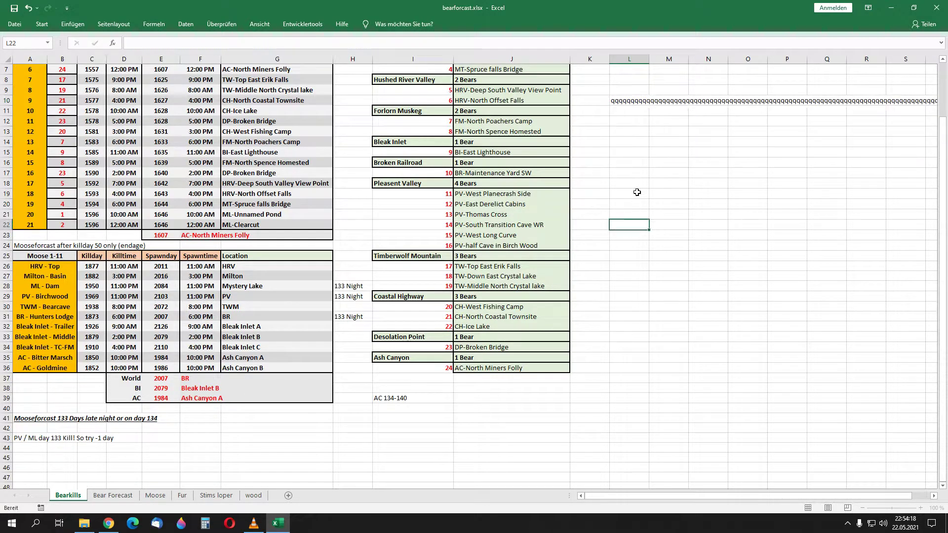
text(qqqqqqqqq)
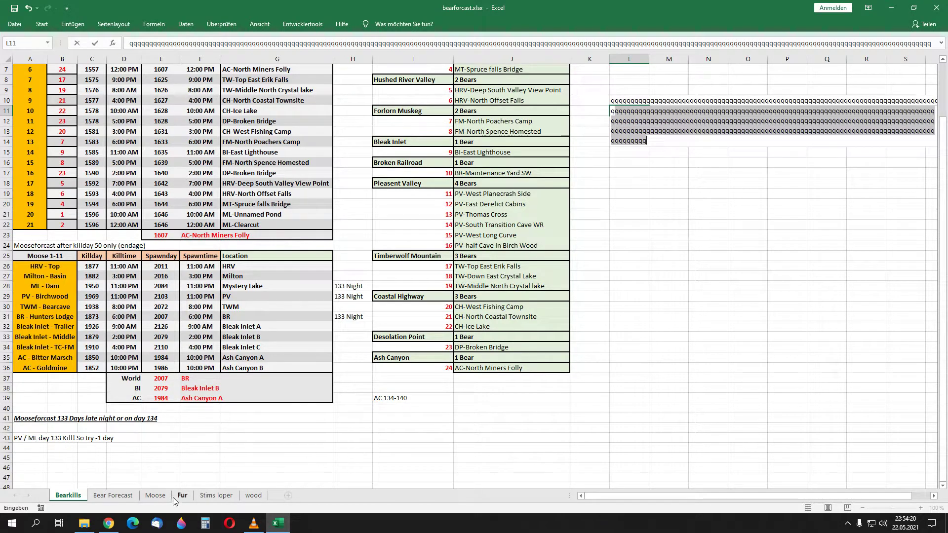
Step: Overwrite cell V2 of the Moose sheet with a very long run of the letter q, filling about 21 wrapped lines
click(163, 496)
click(637, 169)
click(597, 80)
text(qqqqqqqqqqqqqqqqqqqqqqqqqqqqqqqqqqq)
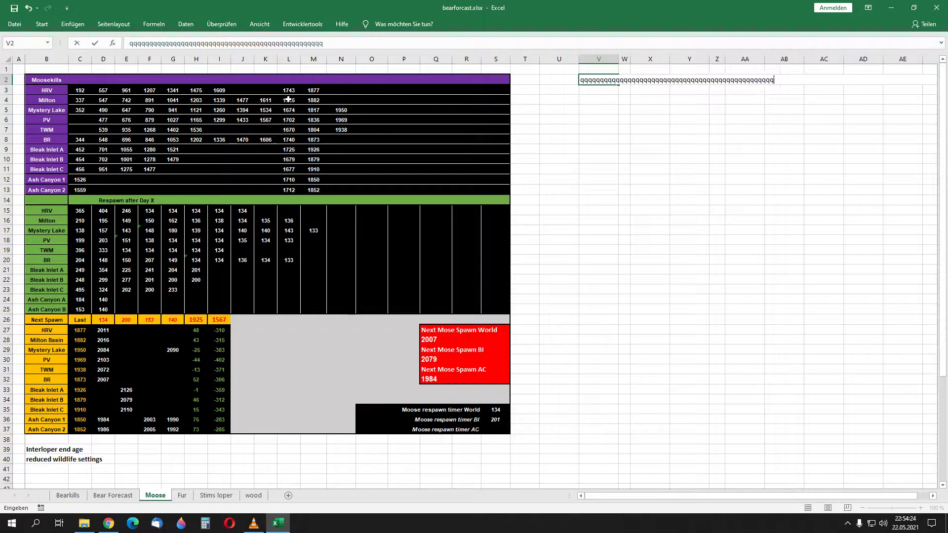
text(qqqqqqqqqqqqqqqqqqqqqqqqqqqqqqqqqqqqqqqqqqqqqqqqqqqqqqqqqqqq)
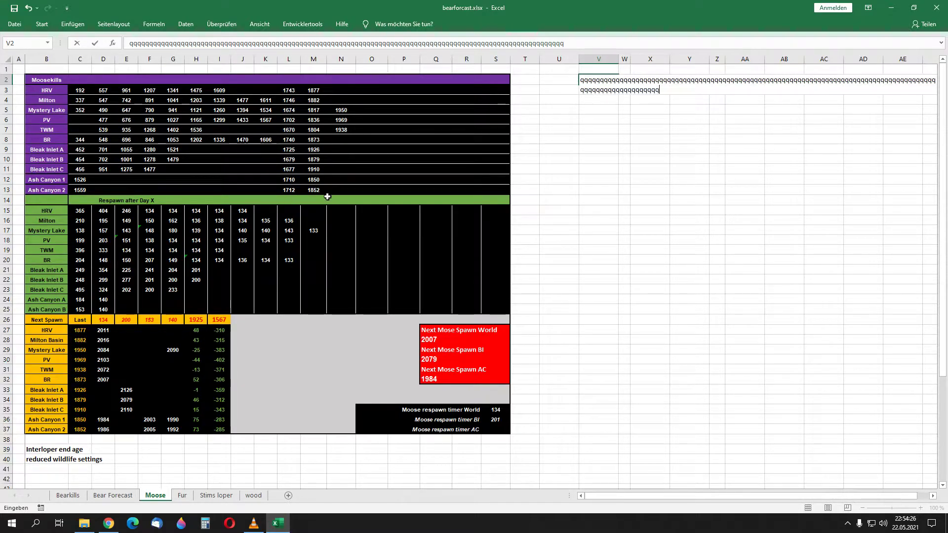
text(qqqqqqqqqqqqqqqqqqqqqqqqqqqqqqqqqqqqqqqqqqqqqqqqqqqqqqqqqqqqqqqq)
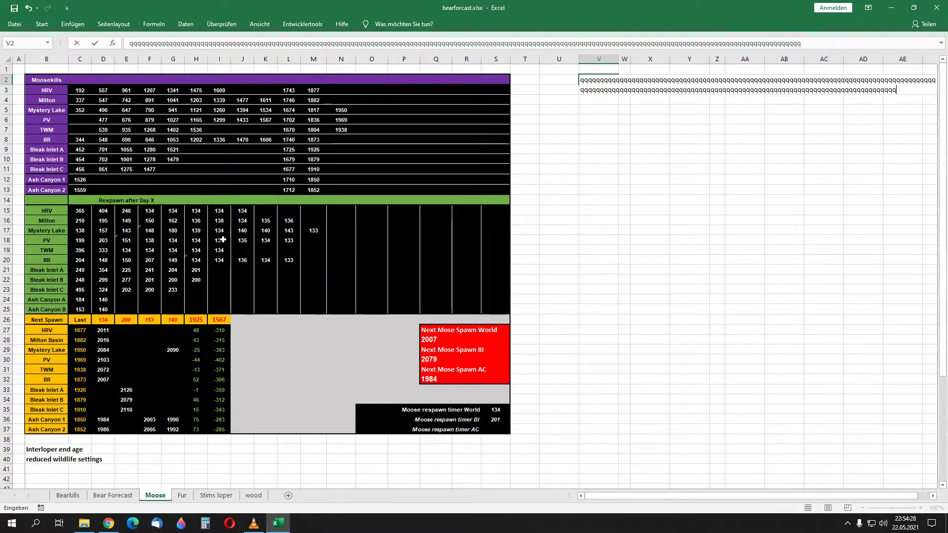
text(qqqqqqqqqqqqqqqqqqqqqqqqqqqqqqqqqqqqqqqqqqqqqqqq)
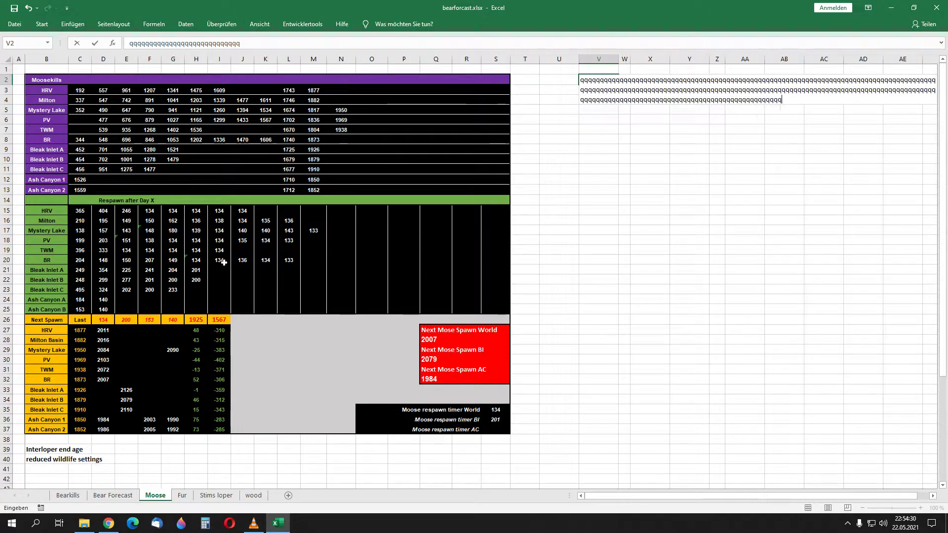
text(qqqqqqqqqqqqqqqqqqqqqqqqqqqqqqqqqqqqqqqqqqqqqqqqqqqqqqq)
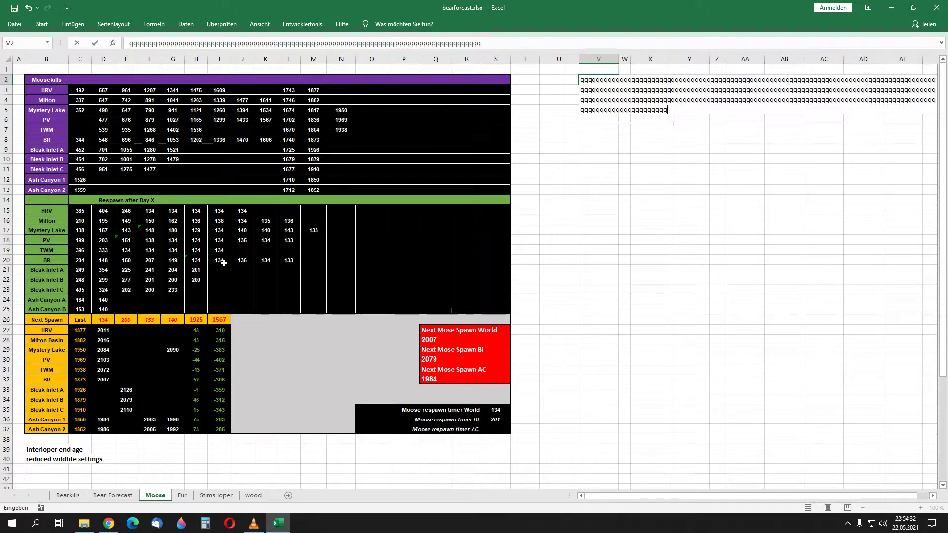
text(qqqqqqqqqqqqqqqqqqqqqqqqqqqqqqqqqqqqqqqqqqqqqqq)
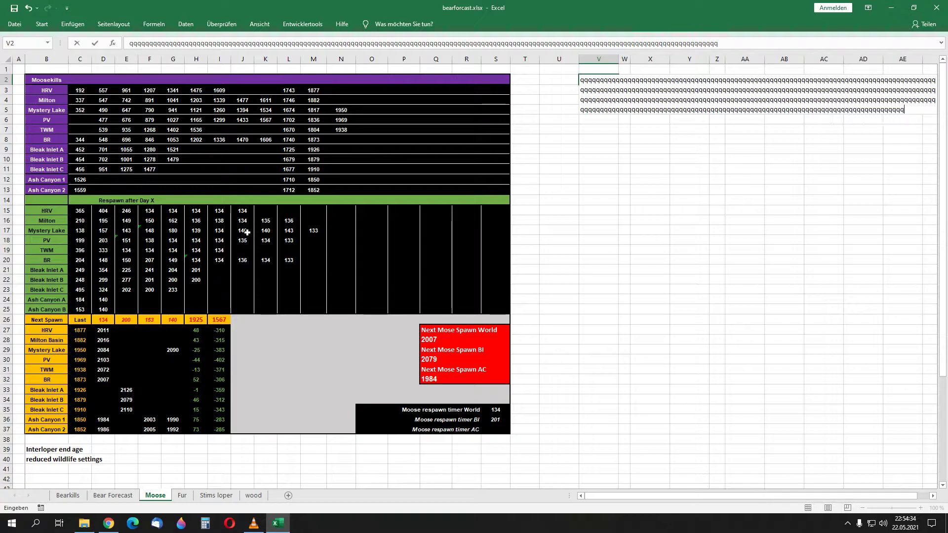
text(qqqqqqqqqqqqqqqqqqqqqqqqqqqqqqqqqqqqqqqqqqqqqqqqqqqqq)
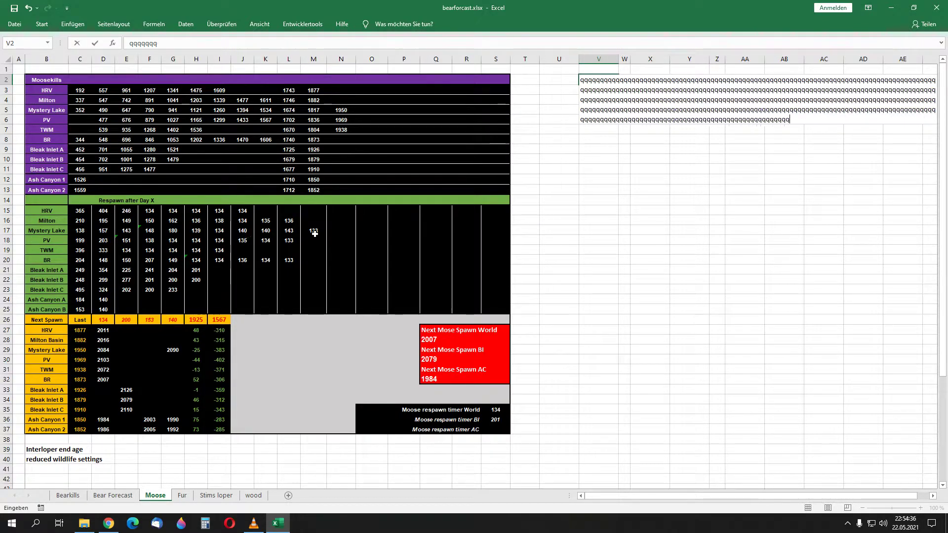
text(qqqqqqqqqqqqqqqqqqqqqqqqqqqqqqqqqqqqqqqqqqqqqqqqqqqqqqq)
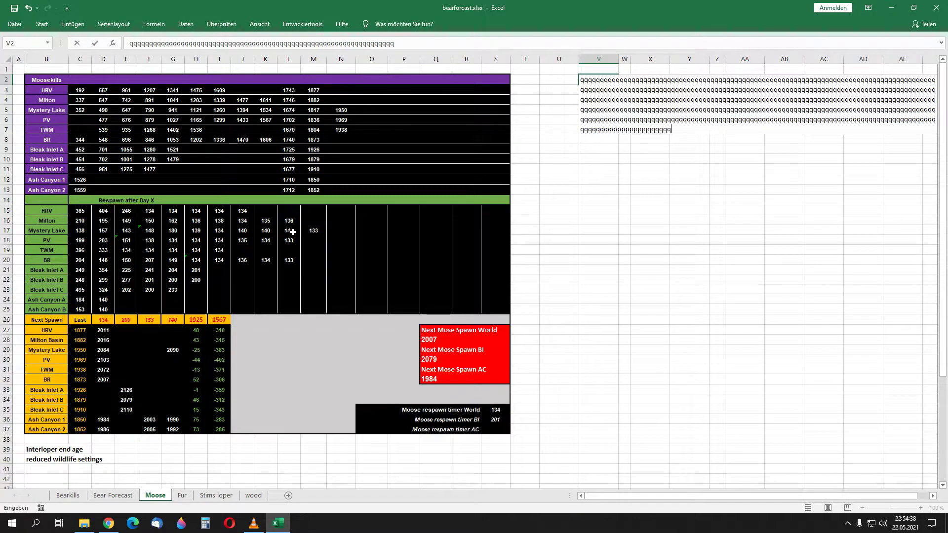
text(qqqqqqqqqqqqqqqqqqqqqqqqqqqqqqqqqqqqqqqqqqqqqqqqqqqqqqqqqqqqqqqqqqq)
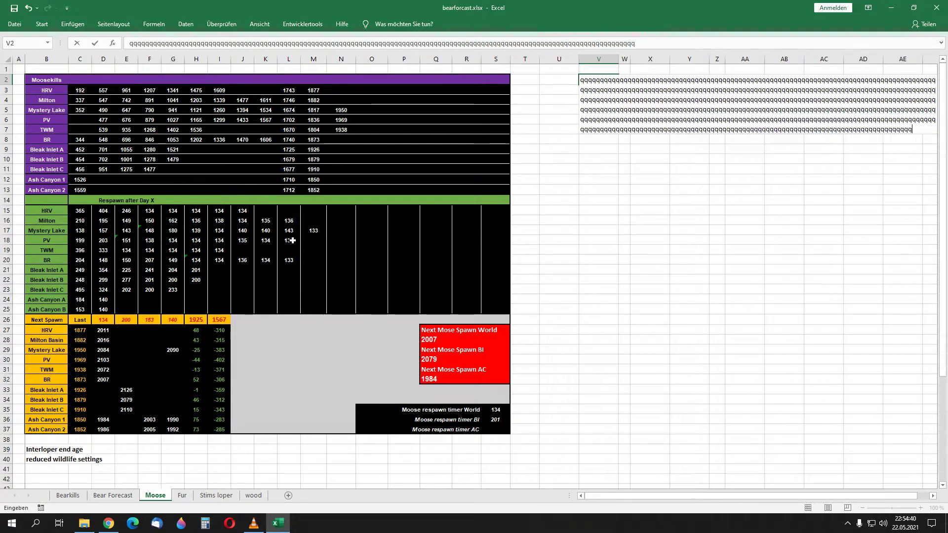
text(qqqqqqqqqqqqqqqqqqqqqqqqqqqqqqqqqqqqqqqqqqqqqqqqqqqqqq)
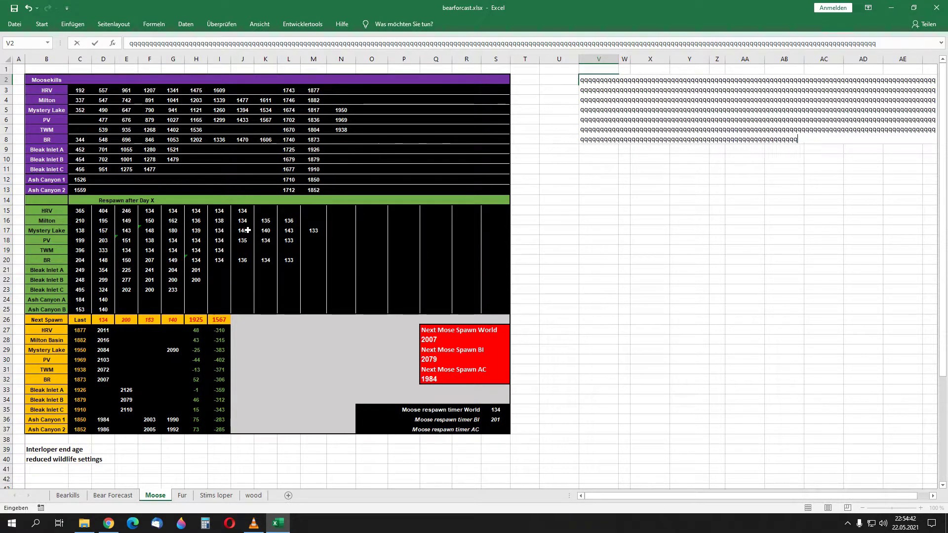
text(qqqqqqqqqqqqqqqqqqqqqqqqqqqqqqqqqqqqqqqqqqqqqqqqqqqqqqqqqqqqqqqqqqqqqq)
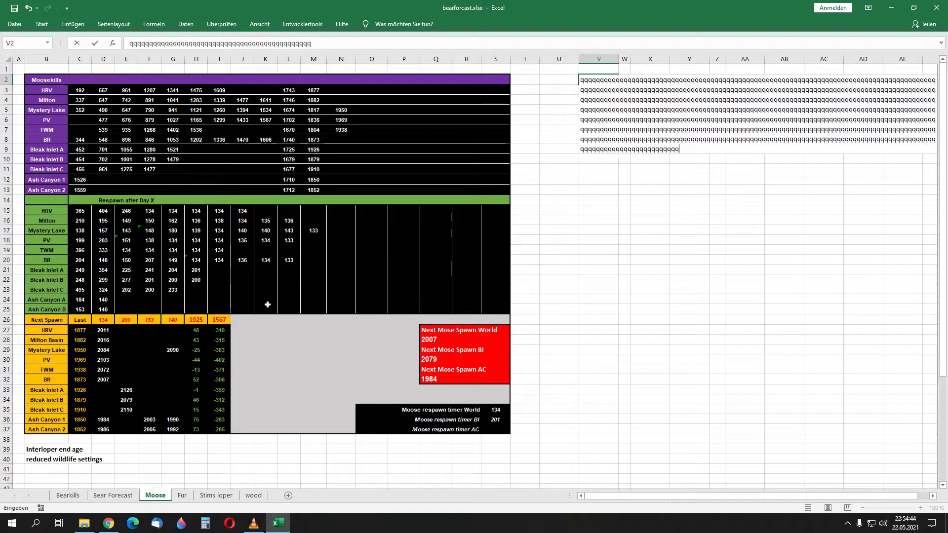
text(qqqqqqqqqqqqqqqqqqqqqqqqqqqqqqqqqqqqqqqqqqqqqqqqqqqqqqqqqqqqq)
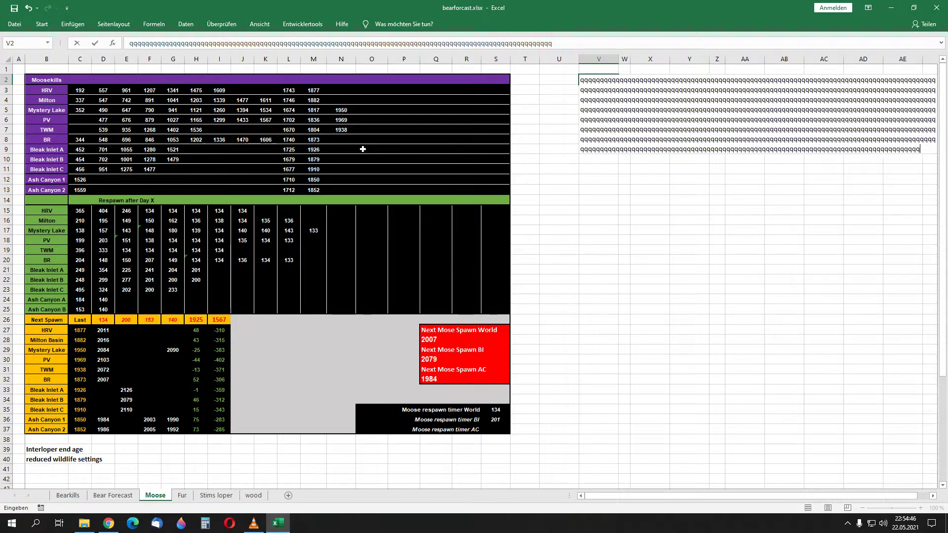
text(qqqqqqqqqqqqqqqqqqqqqqqqqqqqqqqqqqqqqqqqqqqqqqqqqqqq)
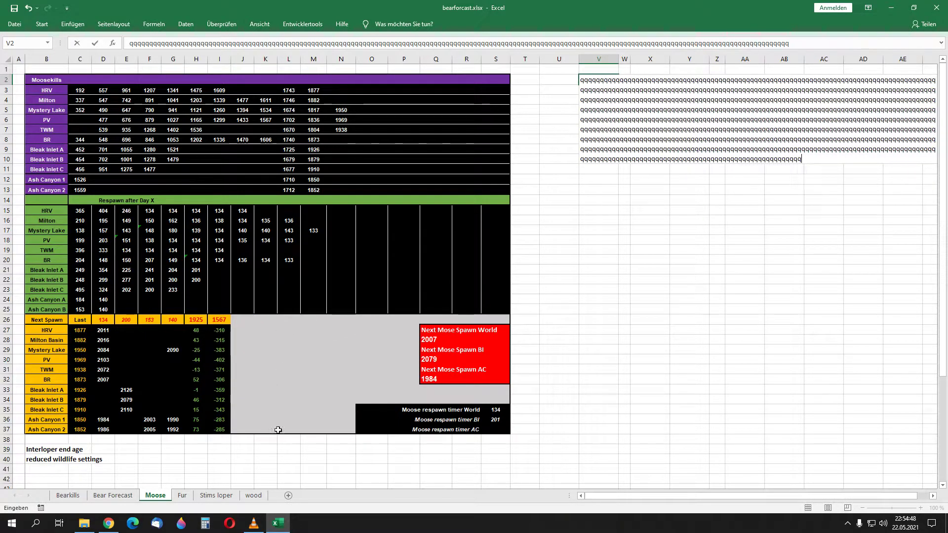
text(qqqqqqqqqqqqqqqqqqqqqqqqqqqqqqqqqqqqqqqqqqqqqq)
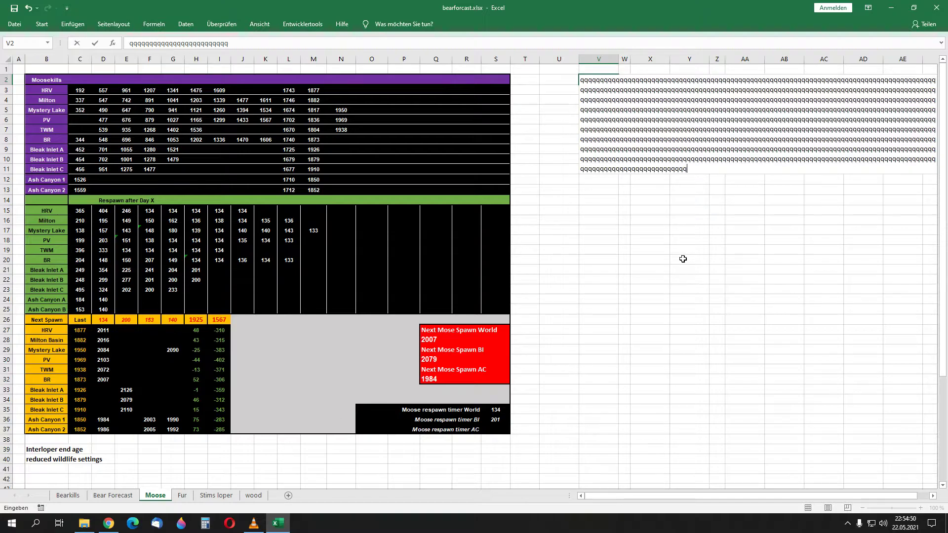
text(qqqqqqqqqqqqqqqq)
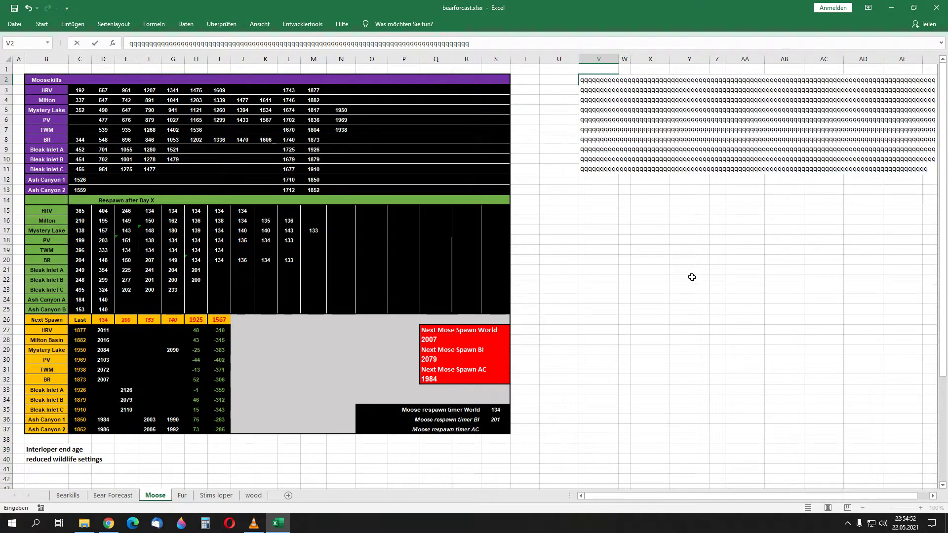
text(qqqqqqqqqqqqqqq)
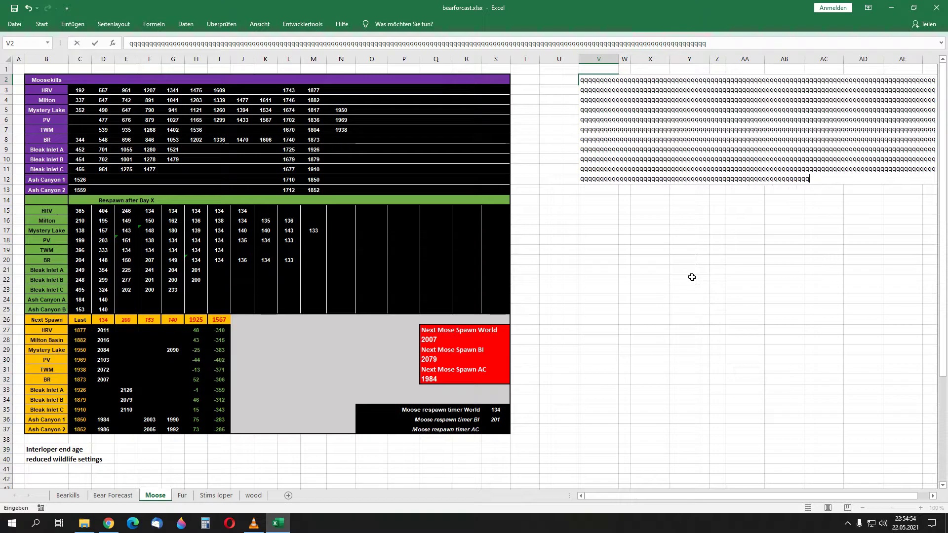
text(qqqqqqqqqqqqqqqqqqqqqqqqqqqqqqqqqqqqqqqqqqqqqqqqqqqqqqqq)
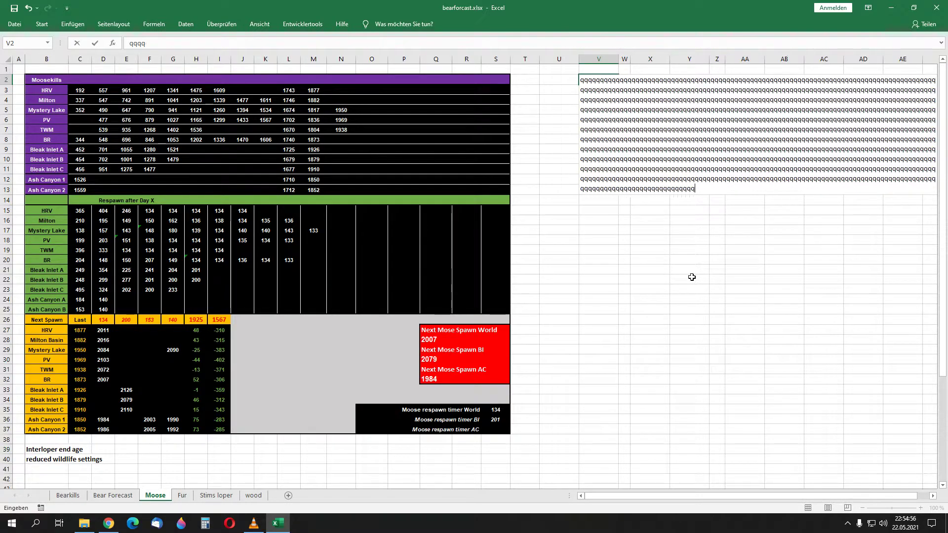
text(qqqqqqqqqqqqqqqqqqqqqqqqqqqqqqqqqqqqqqqqqqqqqqqqqqqqqqqqqqqqqqqqqqqqqqqqqqqqqqq)
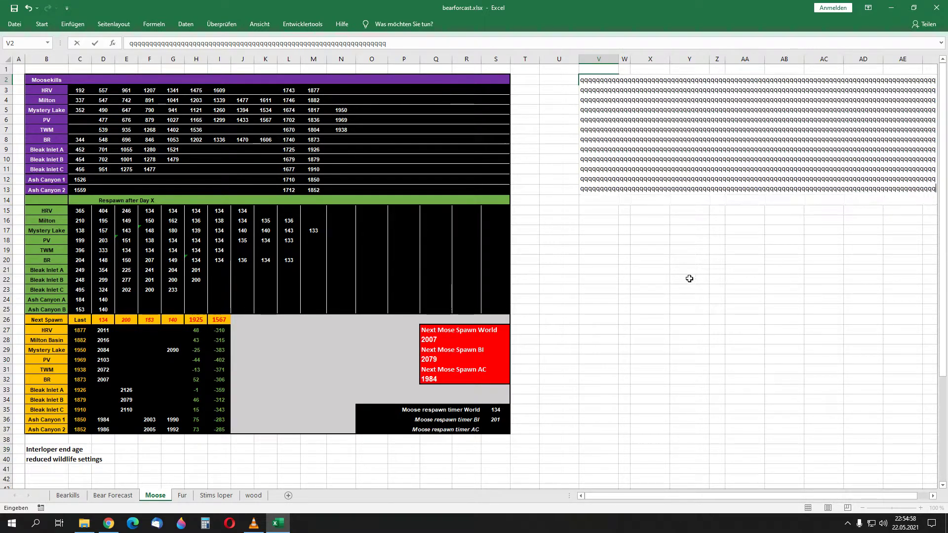
text(qqqqqqqqqqq)
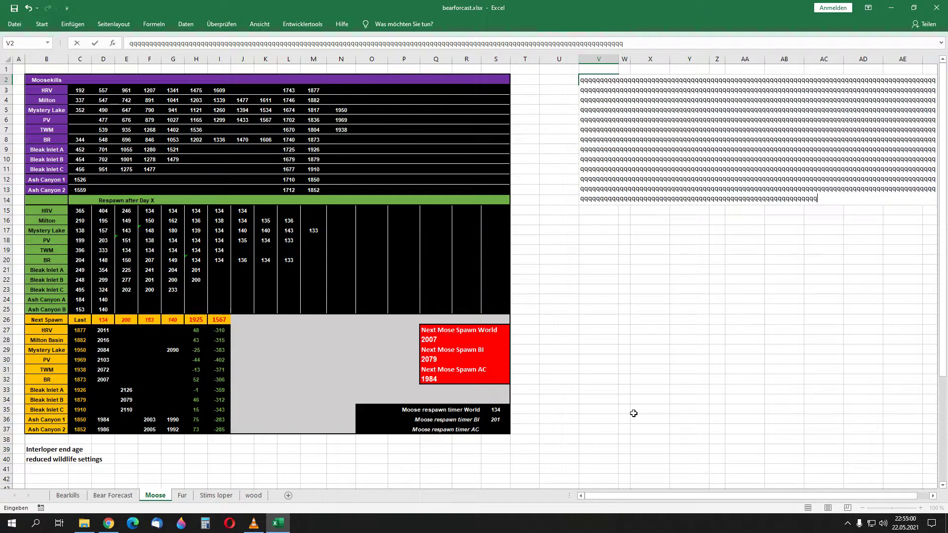
text(qqqqqqqqqqqqqqqqqqqqqqqqq)
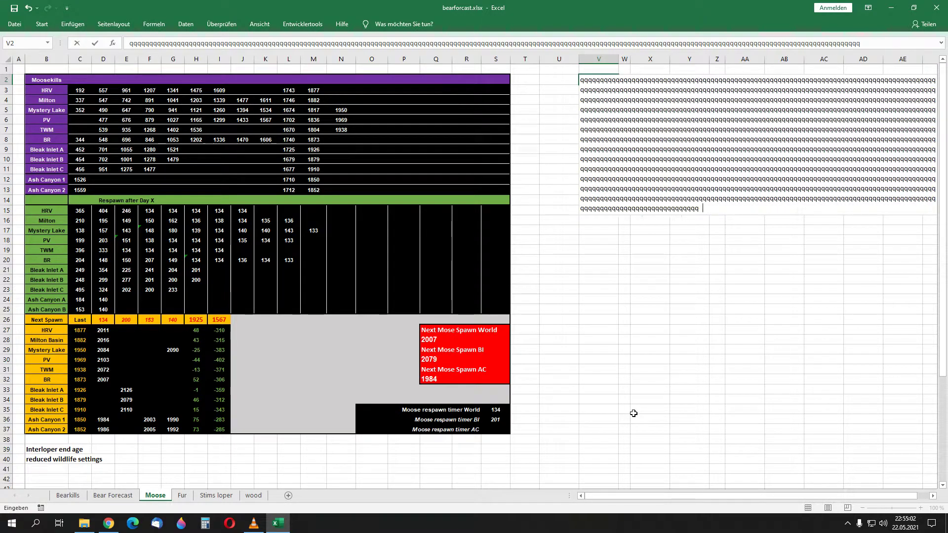
text(qqqqqqqqqqqqqqqqqqqqqqqqqqqqqqqqqqqqqqqqqqqqqqqqqqqqqqqqqq)
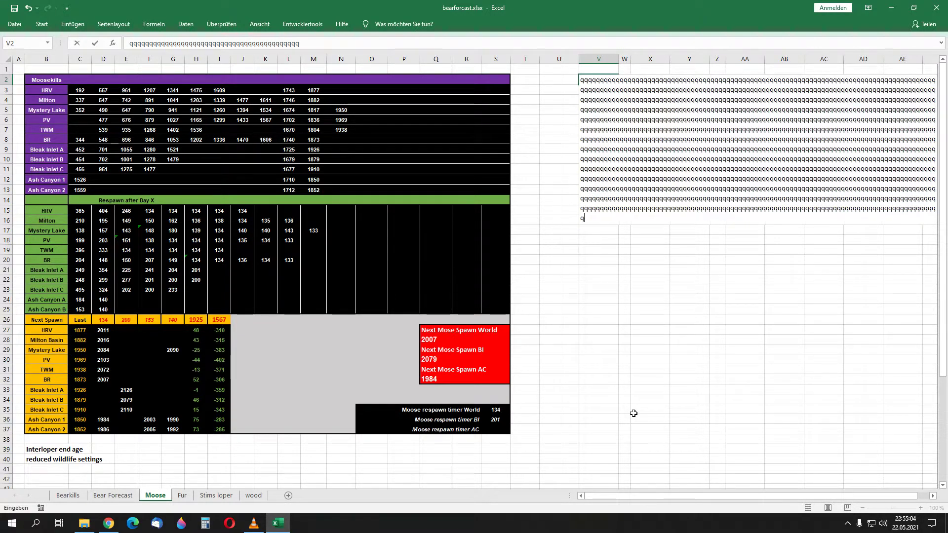
text(qqqqqqqqqqqqqqqqqqqqqqqqqqqqqqqqqqqqqqqqqq)
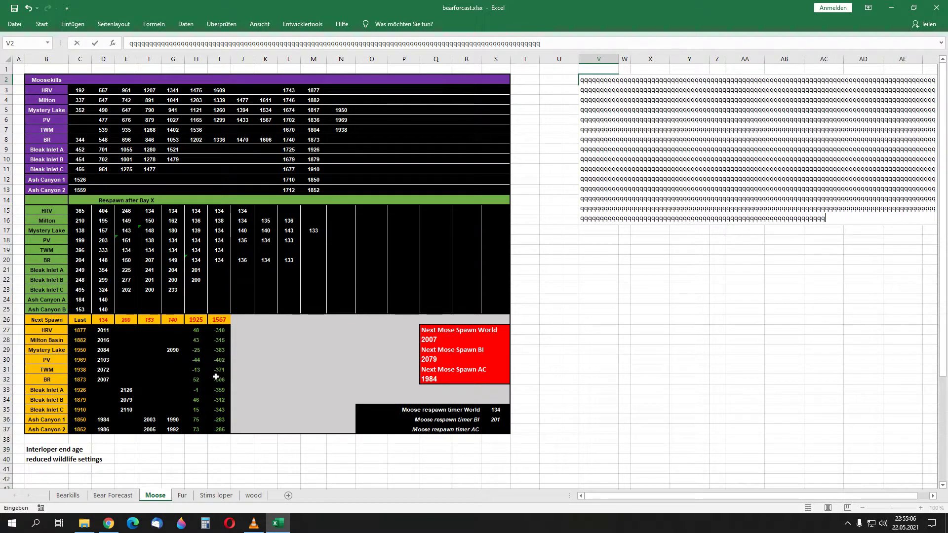
text(qqqqqqqqqqqqqqqqqqqqqqqqqqqqqqqqqqqqqqqqqqqqq)
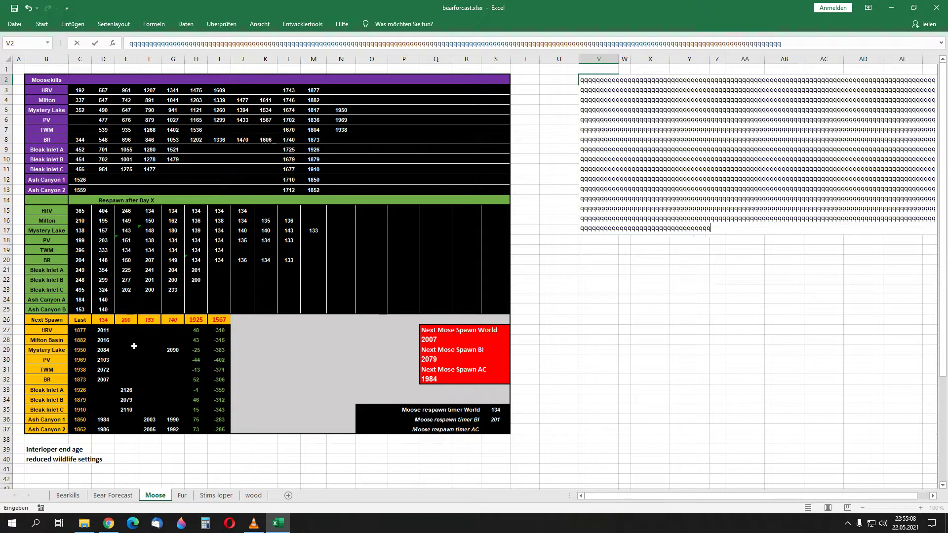
text(qqqqqqqqqqqqqqqqqqqqqqqqqqqqqqqqqqqqqqqqqqqqqqqqqqqqqqq)
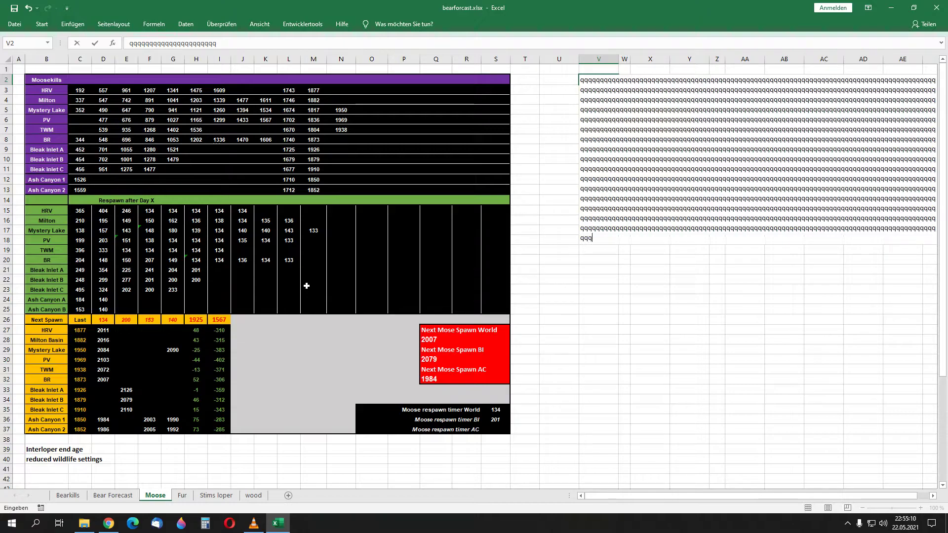
text(qqqqqqqqqqqqqqqq)
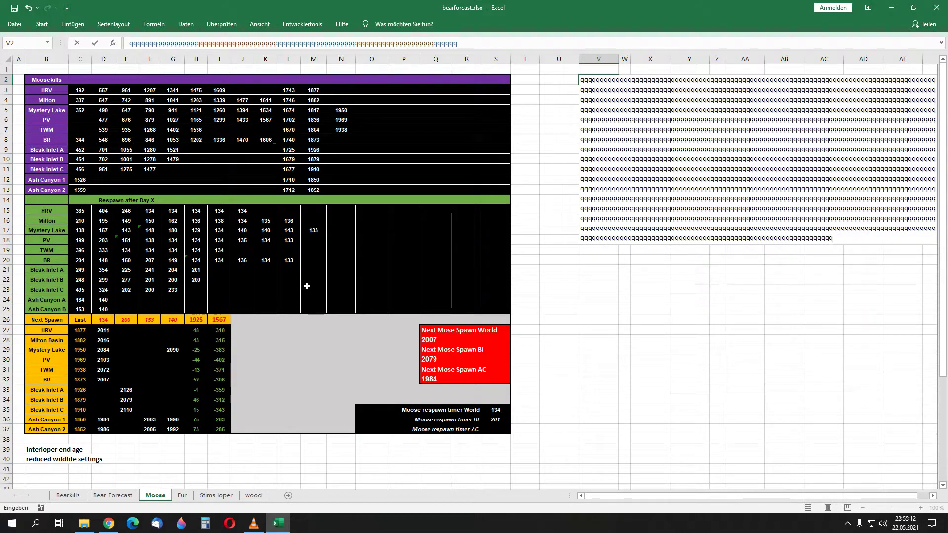
text(qqqqqqqqqqqqqqqqqqqqqqqqqqqqqqqqq)
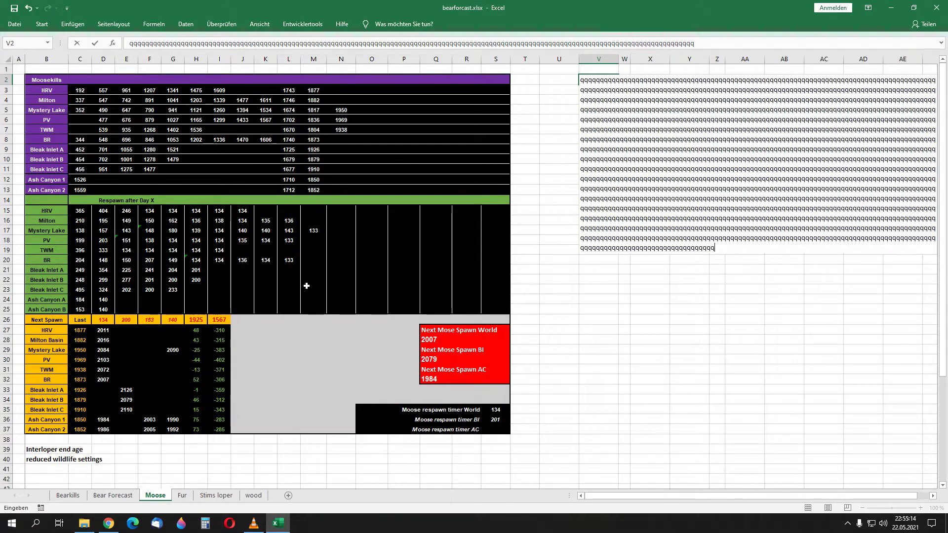
text(qqqqqqqqqqqqqqqqqqqqqqqqqqqqqqqqqqqqqqqqqqqqqqqqqqqqqqqqqqqqqqqqqqqqqqqqqq)
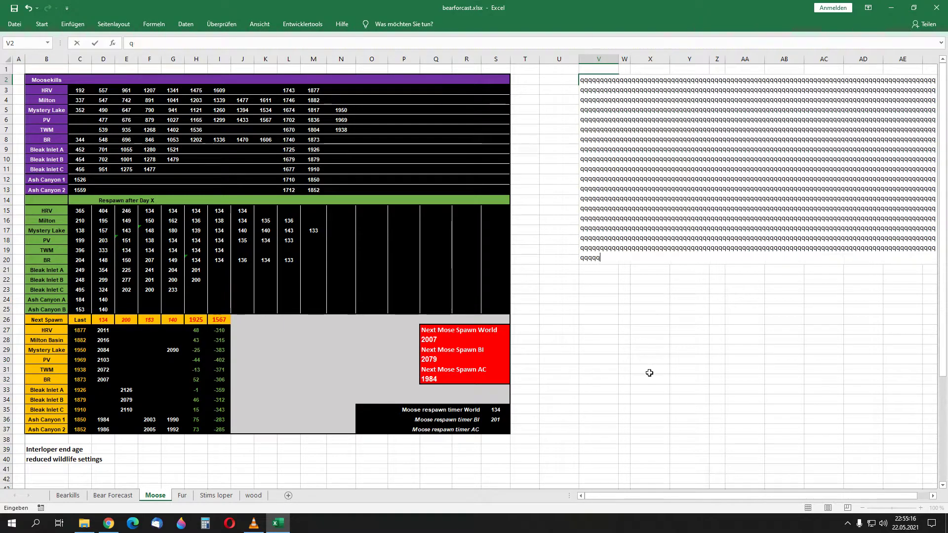
text(qqqqqqqqqqqqqqqqqqqqqqqqqqqqqqqqqqqqqqqqqqqqqqqqqqqqqqqqqqqqq)
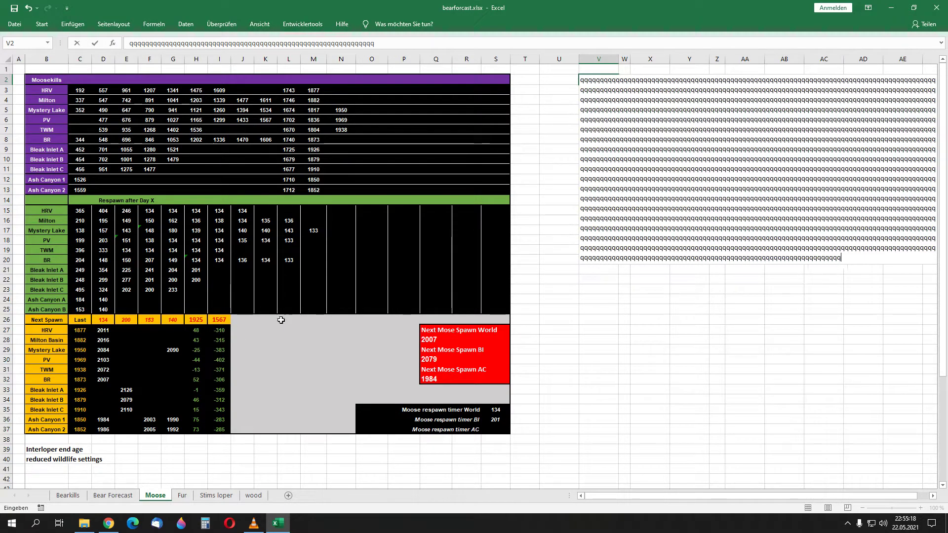
text(qqqqqqq)
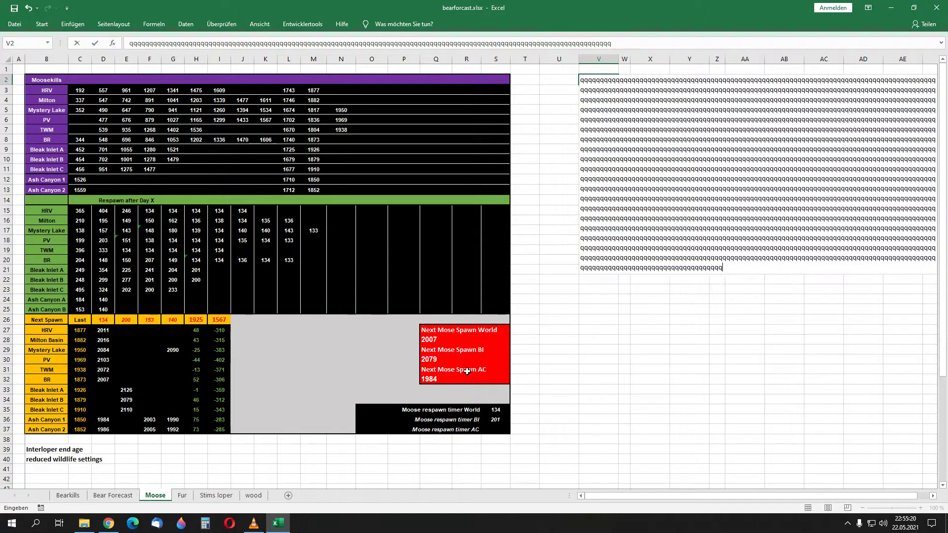
text(qqqqqqqqqqqqqqqqqqqqqqqqqqqqqqqqqqqqqqqqqqqqqqqqqqqq)
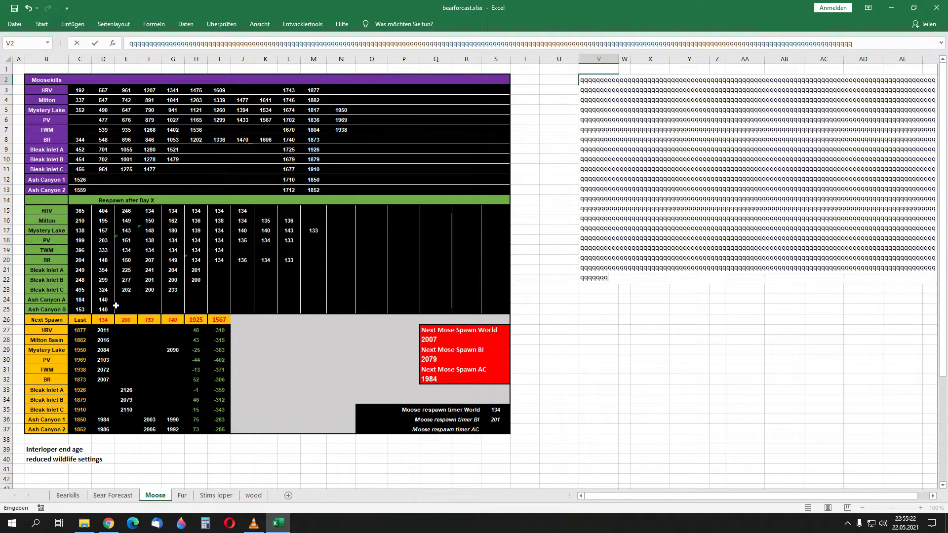
text(qqqqqqqqqqqqqqqqqqqqqqqqqqqqqqqqqqqqqqqqqqqqqqqqqqqqqqqqqqq)
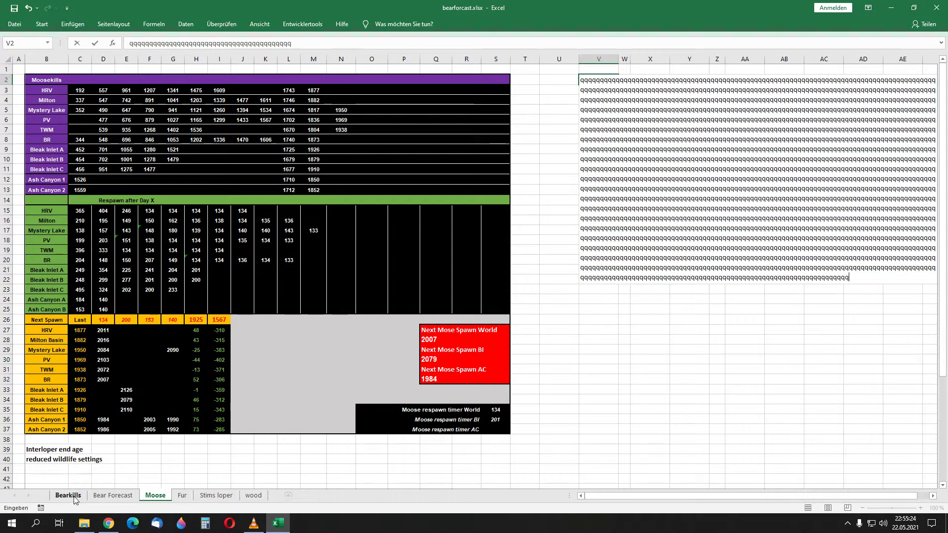
Step: Overwrite cell L11 of the Bearkills sheet with a very long run of the letter q, filling about 13 wrapped lines
click(76, 495)
click(621, 167)
click(630, 111)
text(qqqqqqqqqqqqqqqqqqqqqqqqqqqqqqqqqqqqqqqqqqqqqqqqqqqqqqqqqqq)
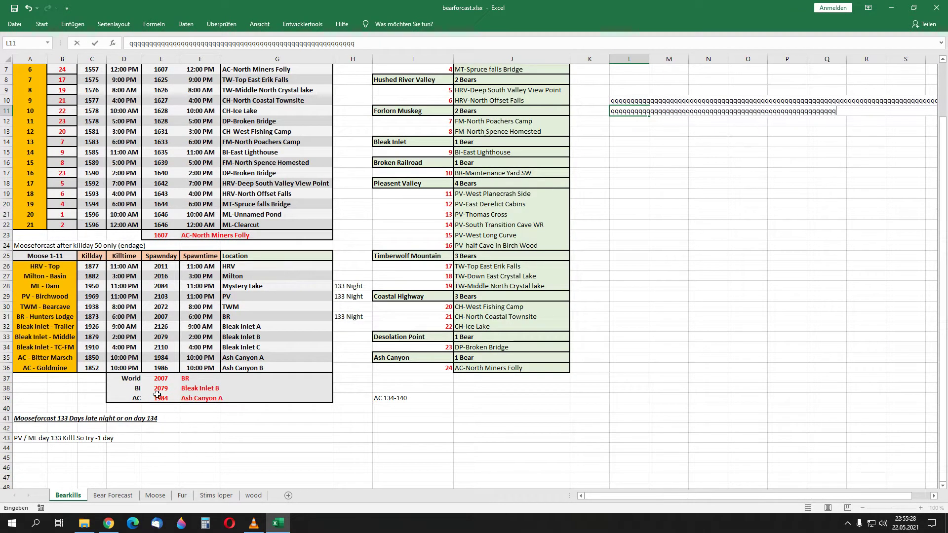
text(qqqqqqqqqqqqqqqqqqqqqqqqqqqqqqqqqqqqqqqqqqqqqqqqqqqqqqqqqqqqq)
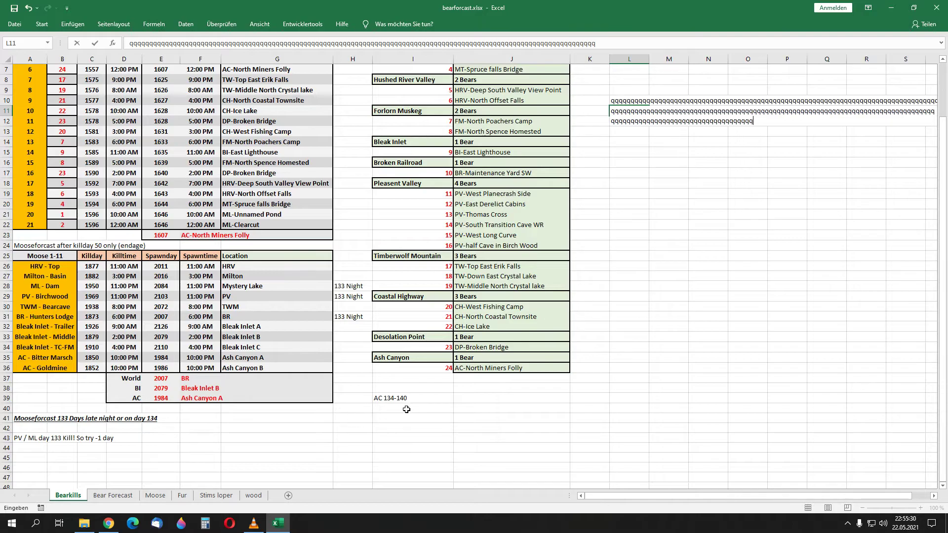
text(qqqqqqqqqqqqqqqqqqqqqqqqqqqqqq)
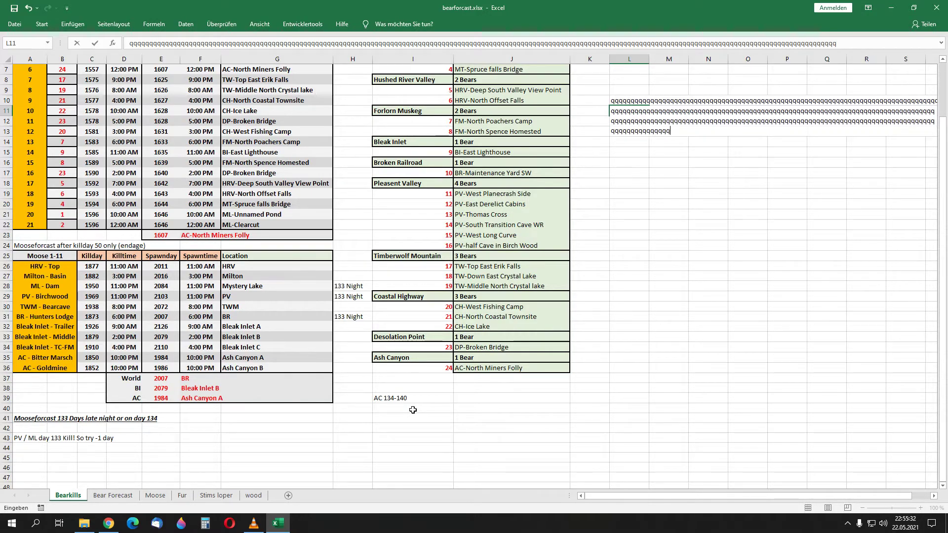
text(qqqqqqqqqqqqqqqqqqqqqqqqqqqqqqqqqqqqqqqqqqqqqqqqqqqqqqqqqqqqqqqqqqqqqqqqqqqqqqqqqqqqqqqqqqqqqqqqqqqqqqq)
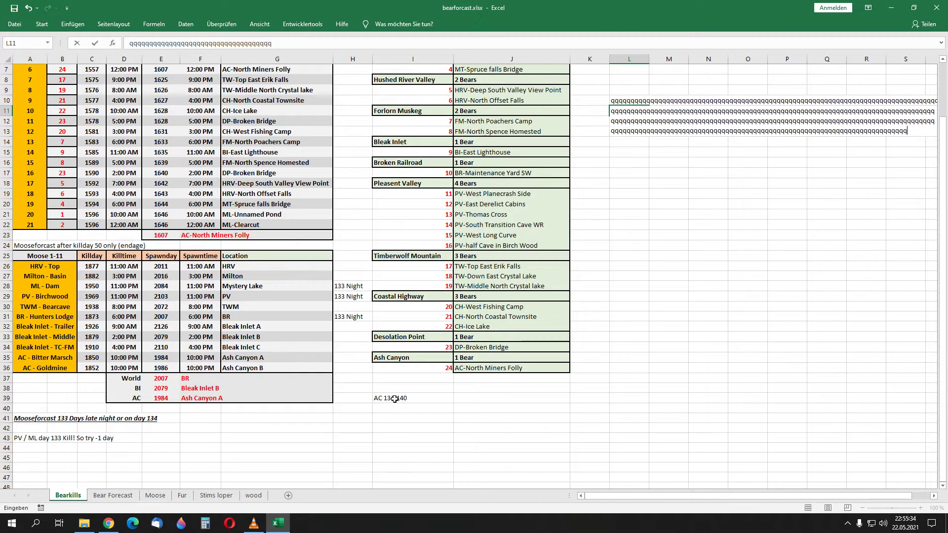
text(qqqqqqqqqqqqqqqqq)
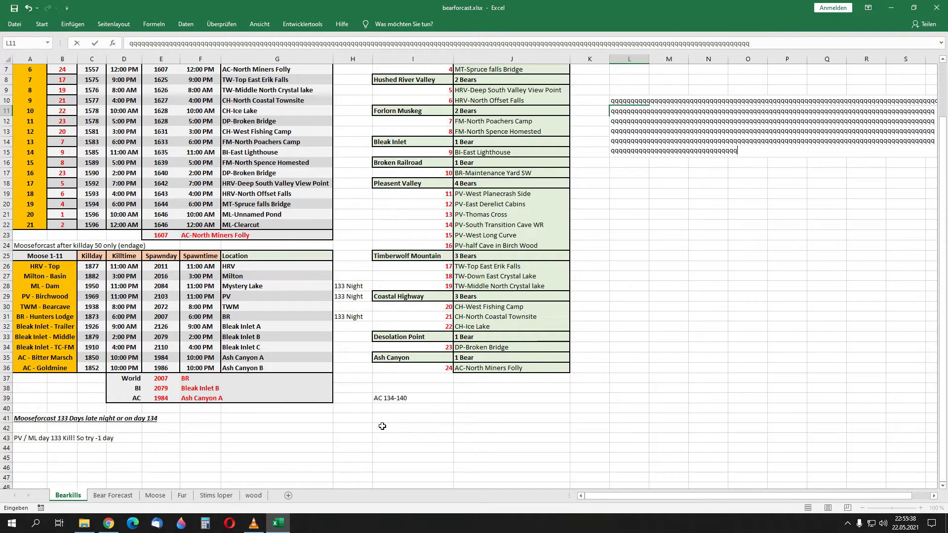
text(qqqqqqqqqqqqqqqqqqqqqqqqqqqqqqqqqqqqqqqqqqqqqqqqqqqqqqqqqqqqqq)
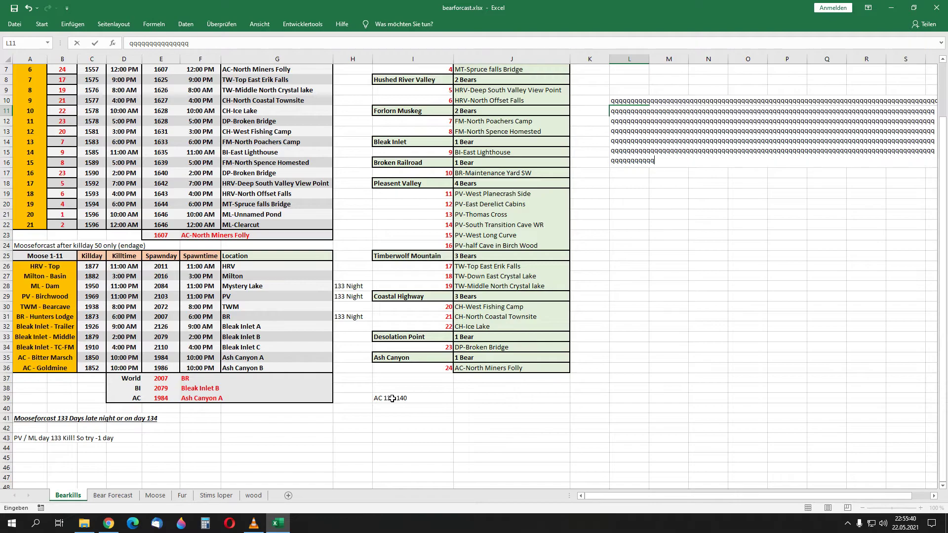
text(qqqqqqqqqqqqqqqqqqqqqqqqqqqqqqqqqqqqqqqqqqqqqqqqqqqqqqqqqqqqqq)
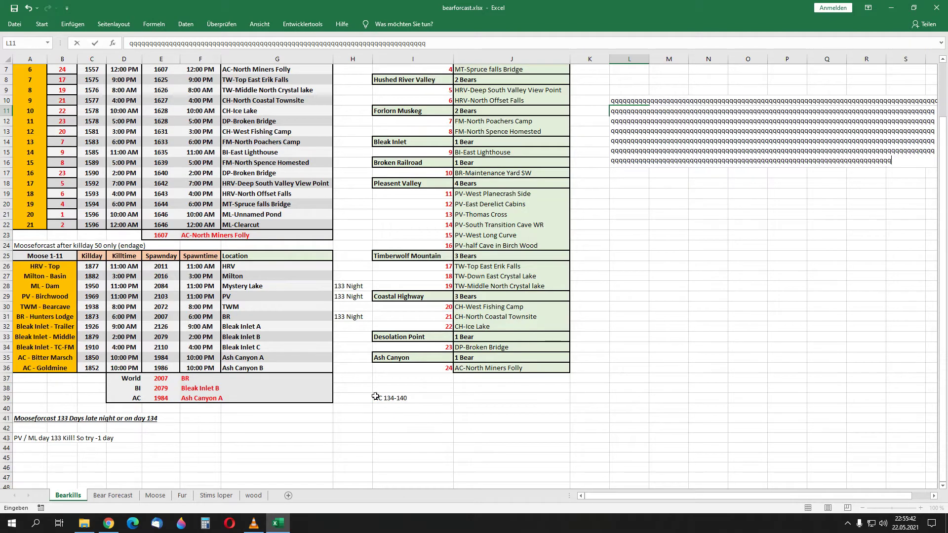
text(qqqqqqqqqqqqqqqqqqqqqqqqqqqqqqqqqqqqqqqqqqqqqqqqqqqqqqqqqq)
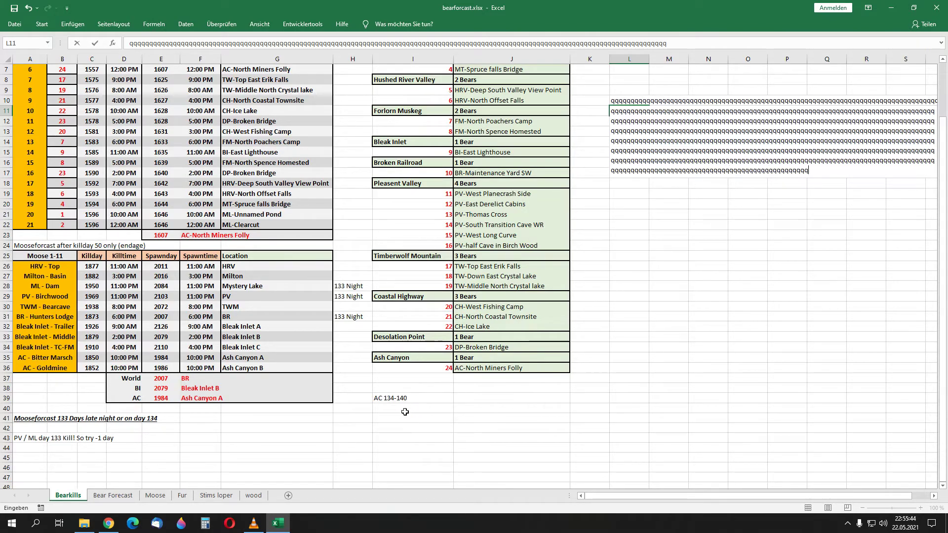
text(qqqqqqqqqqqqqqqqqqqqqqqqqqqqqqqqqqqqqqqqqqqqqqqq)
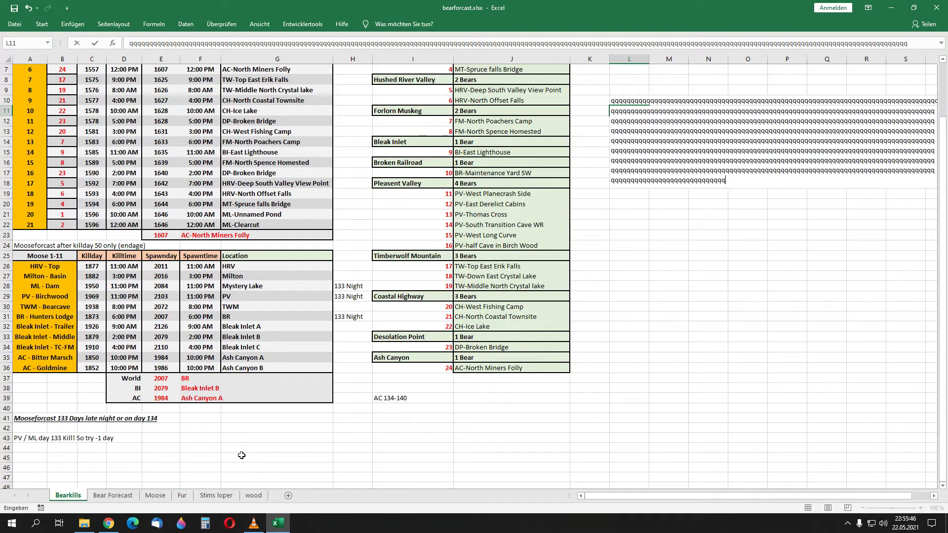
text(qqqqqqqqqqqqqqqqqqqqqqqqqqqqqqqqqqqqqqqqqqqq )
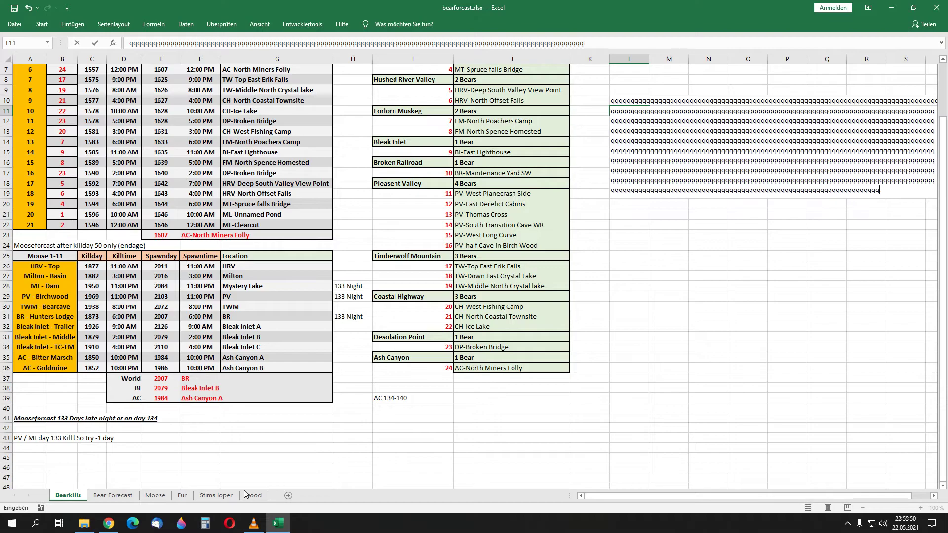
text(qqqqqqqqqqqqqqq )
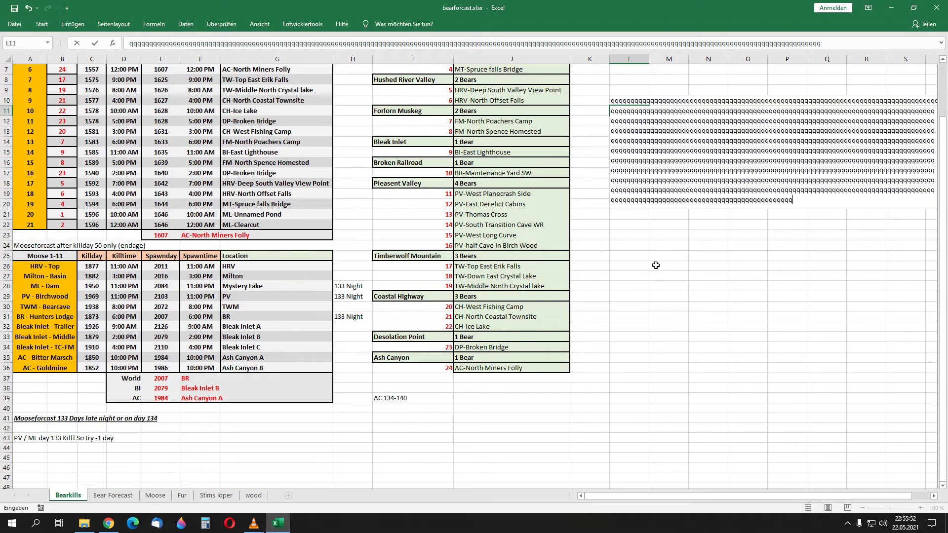
text(qqqqqqqqqqqqqqqqqqqqqqqqqqqqqq)
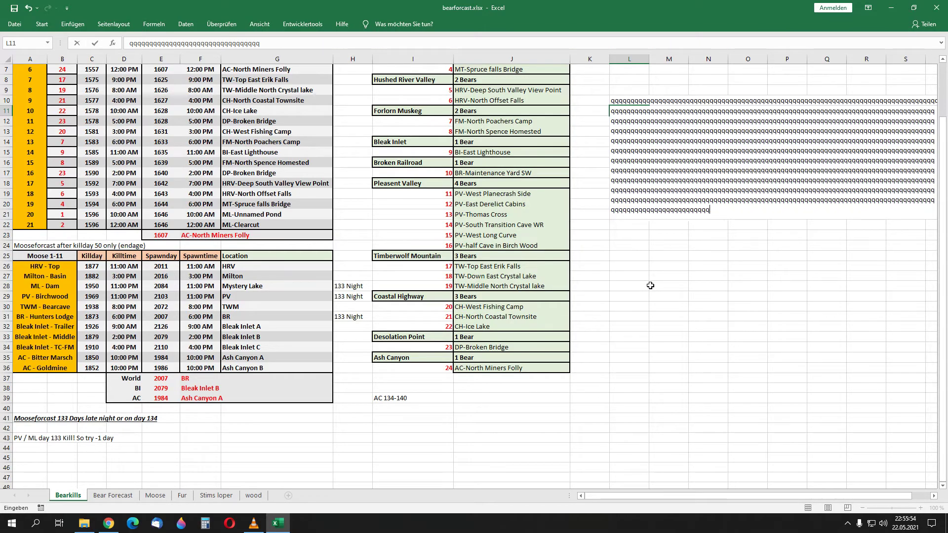
text(qqqqqqqqqqqqqqqqqqqqqqqqqqqqqqqqqqqqqqqqqqqqqq)
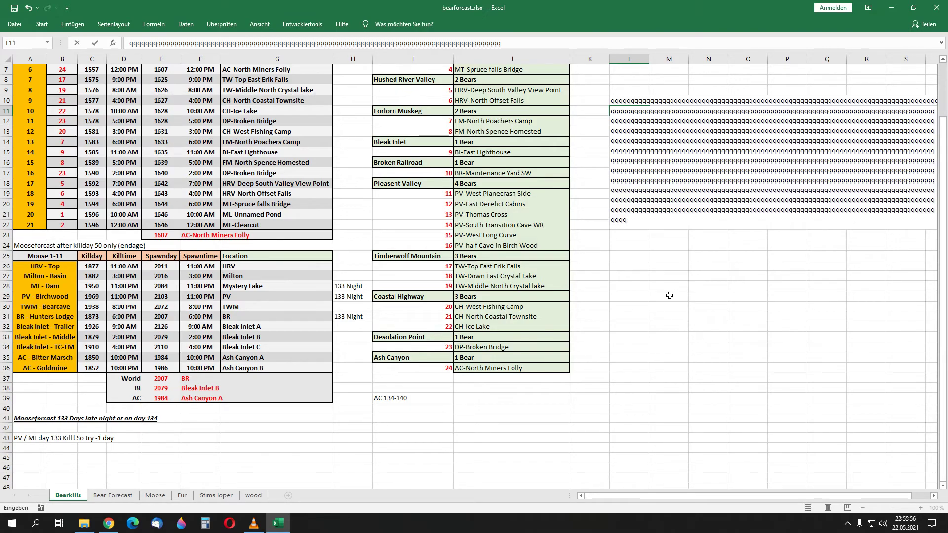
text(qqqqqqqqqqqqqqqq)
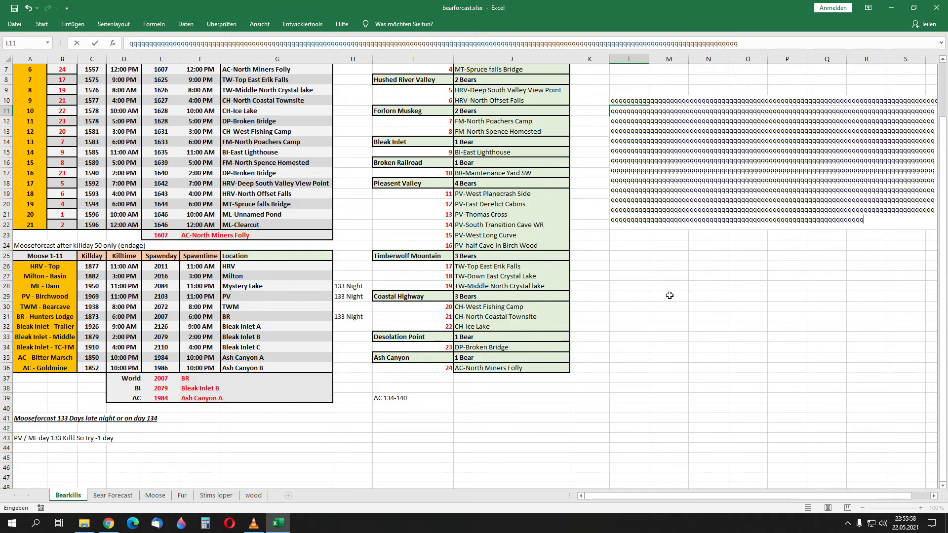
text(qqqqqqqqqqqqqqqqqqqqqqqqqqqqqqqqqqqqqqqqqqqqq)
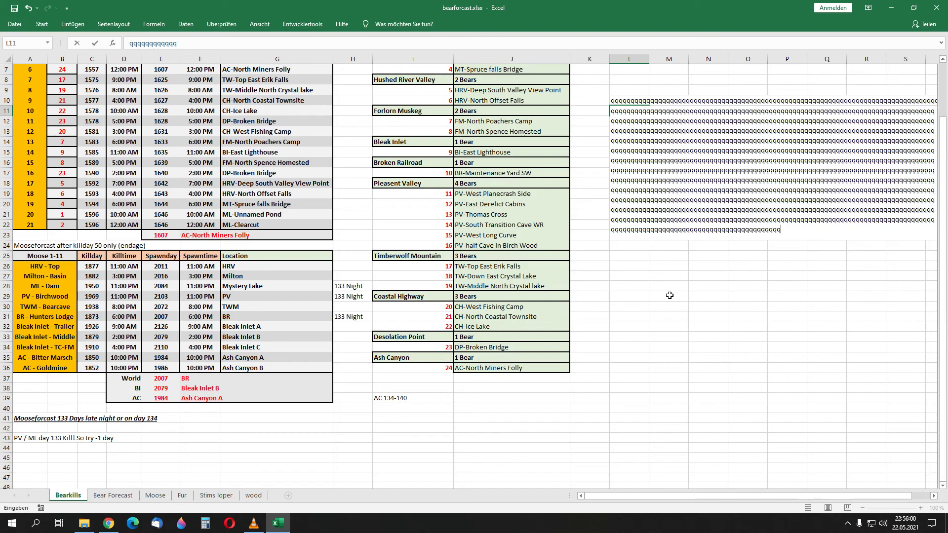